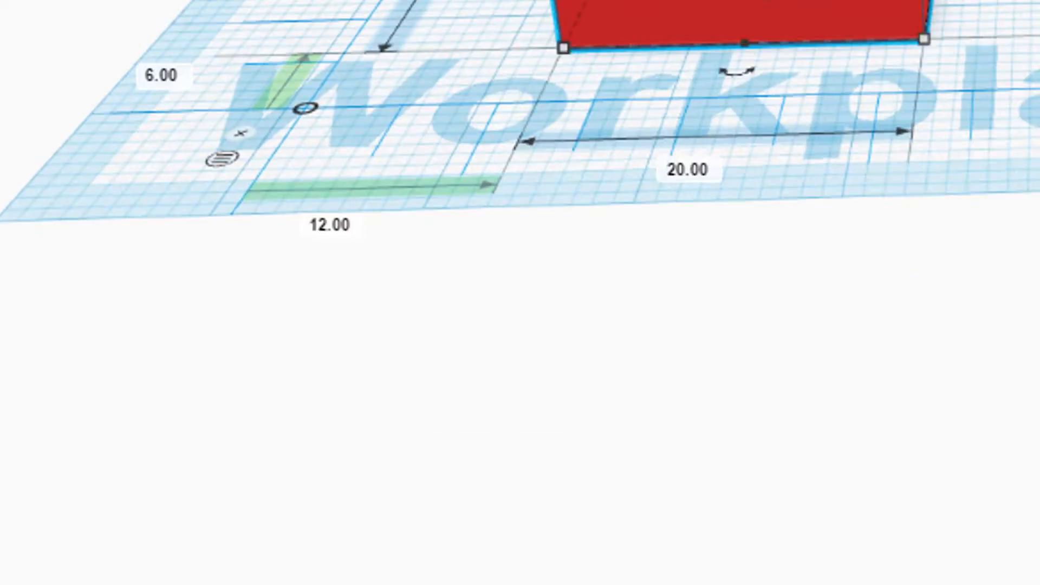
Set the box's length to 70 mm and its height to 3 mm
right_click_drag(521, 293, 503, 417)
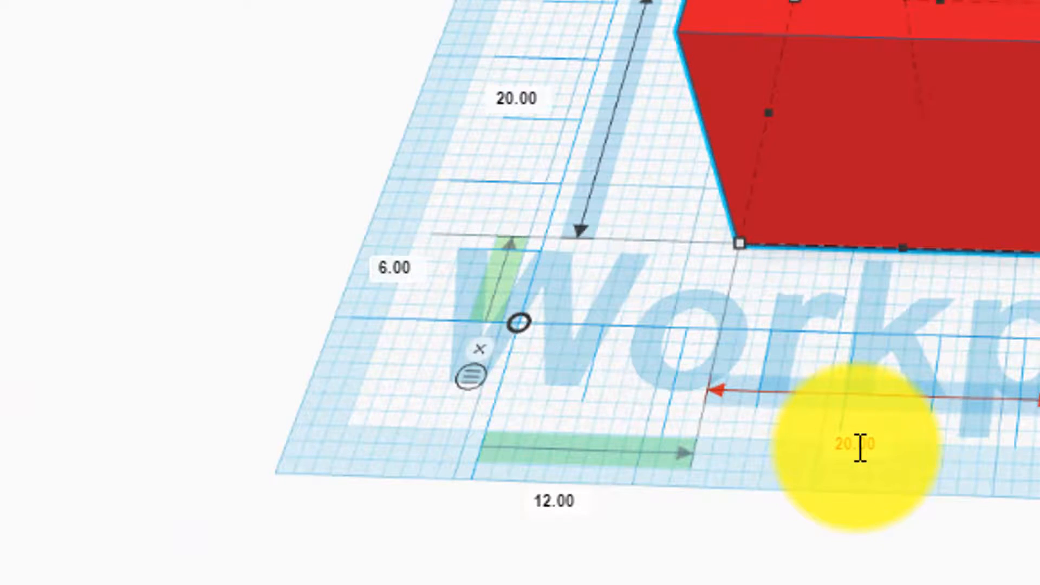
left_click(861, 449)
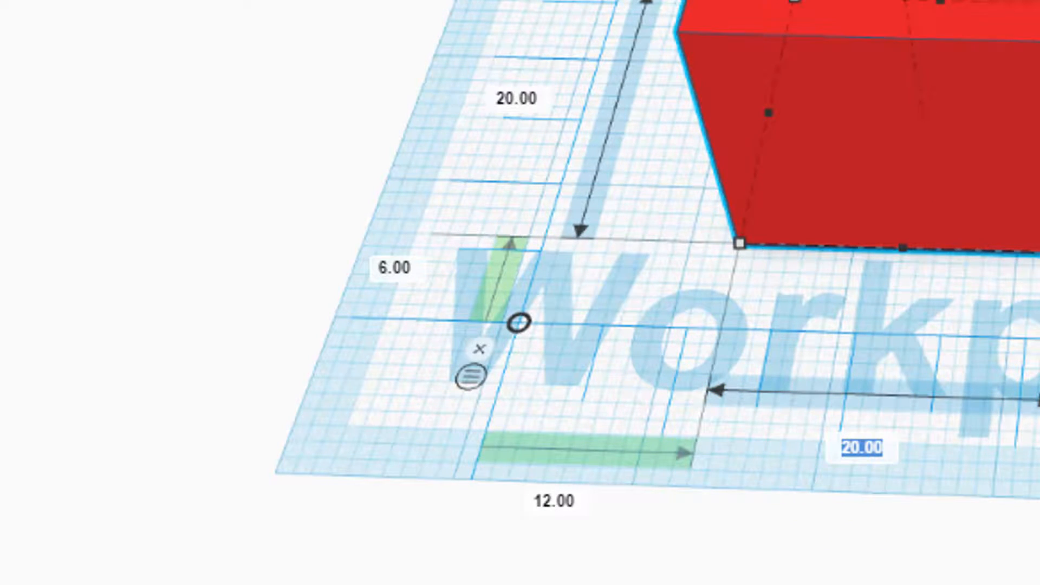
type("70")
key("Return")
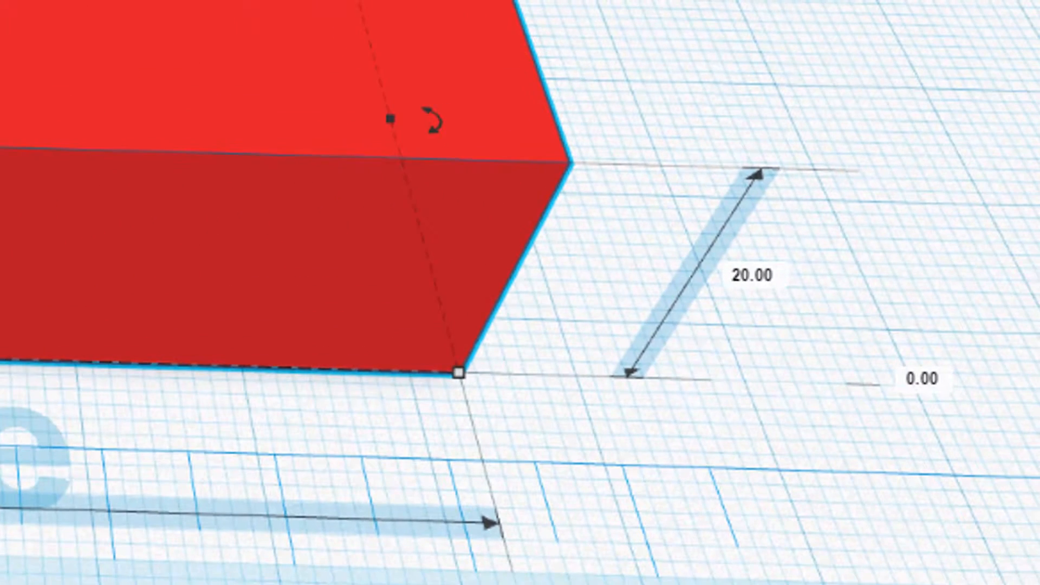
left_click(769, 280)
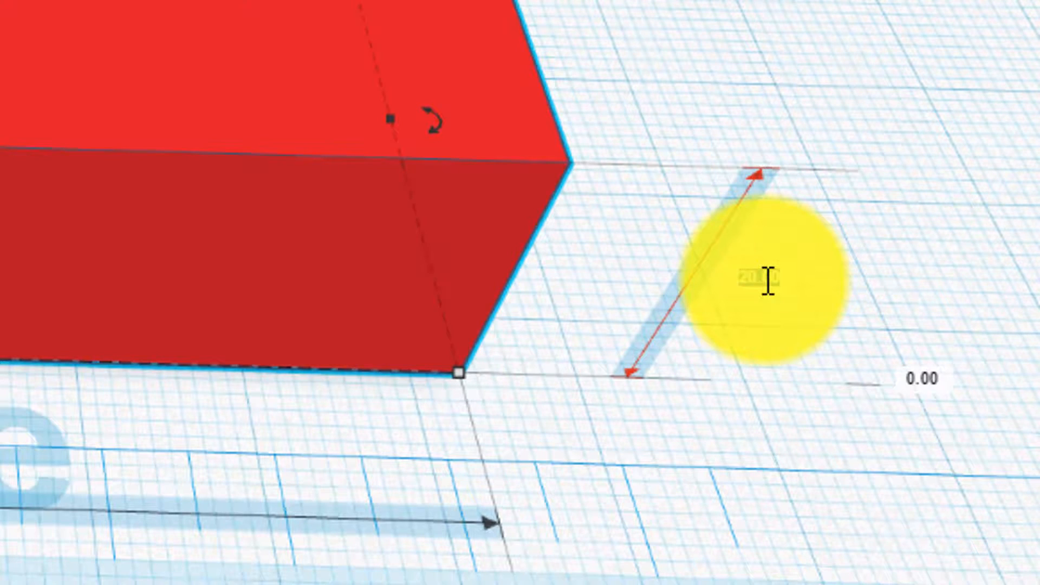
type("3")
key("Return")
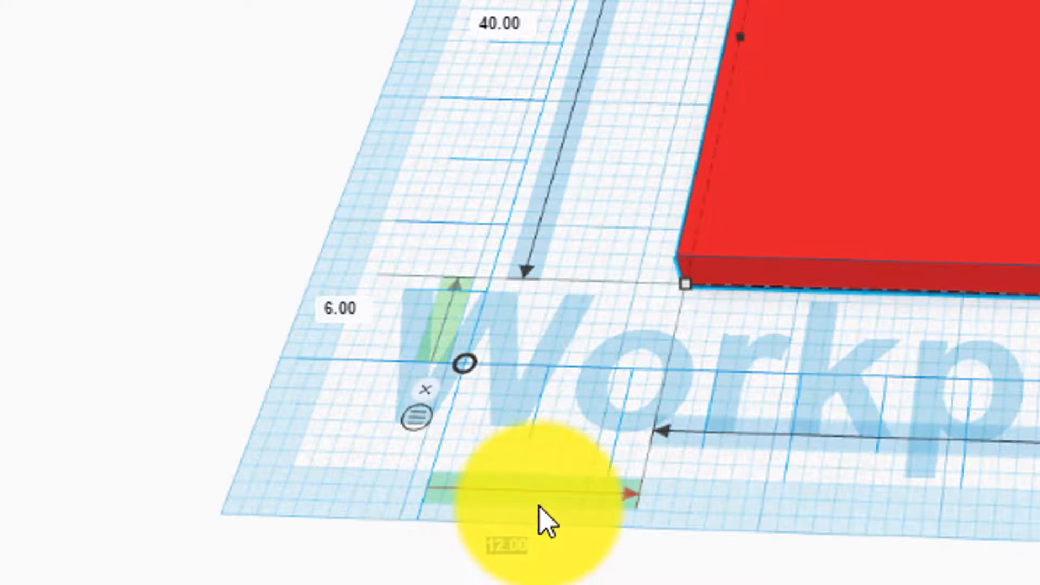
Set the plate's two horizontal offsets from the ruler origin to 0 so its front corner sits on the origin
type("0")
key("Return")
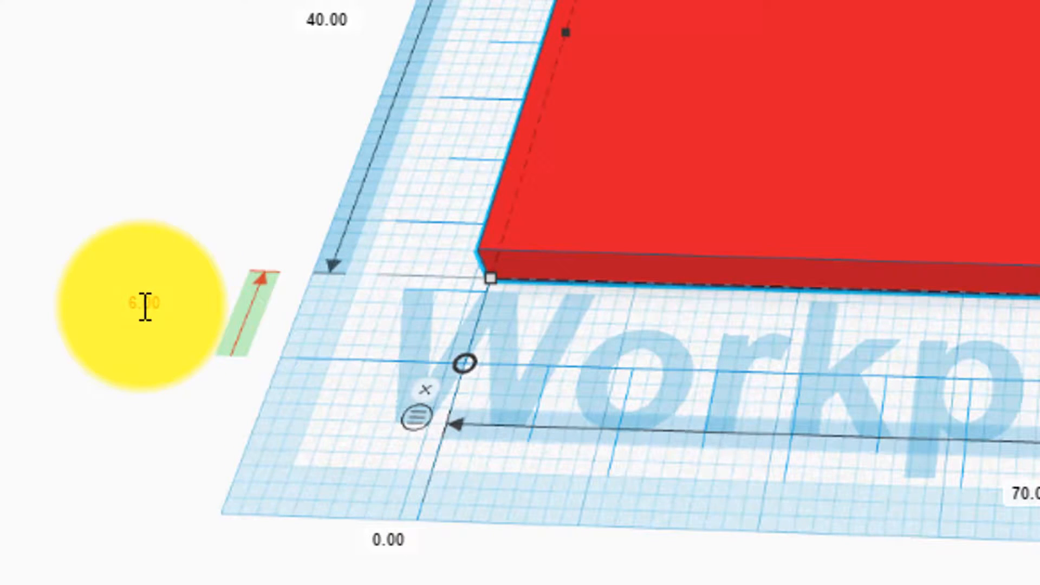
left_click(145, 307)
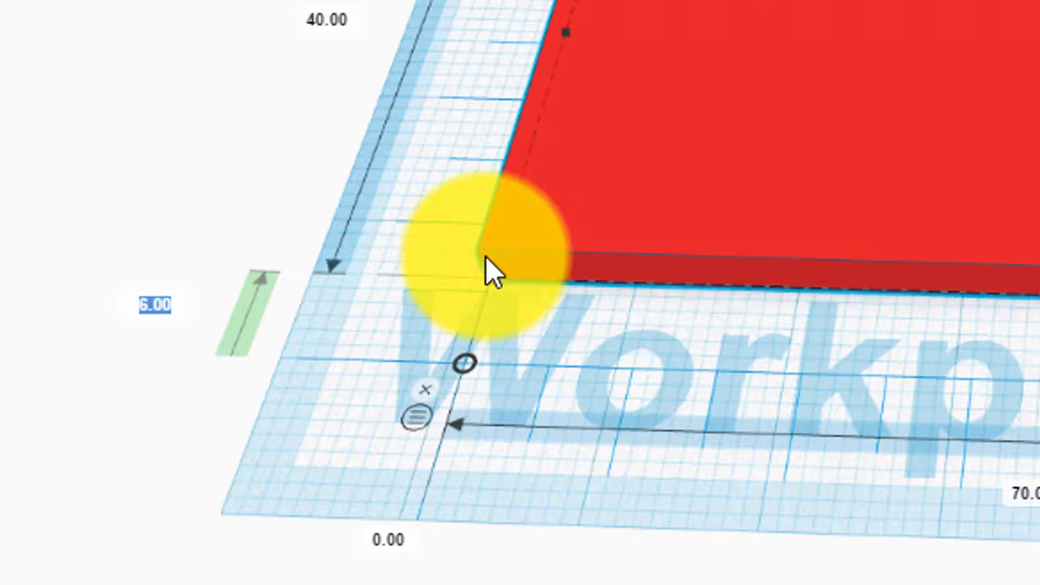
type("3")
key("Return")
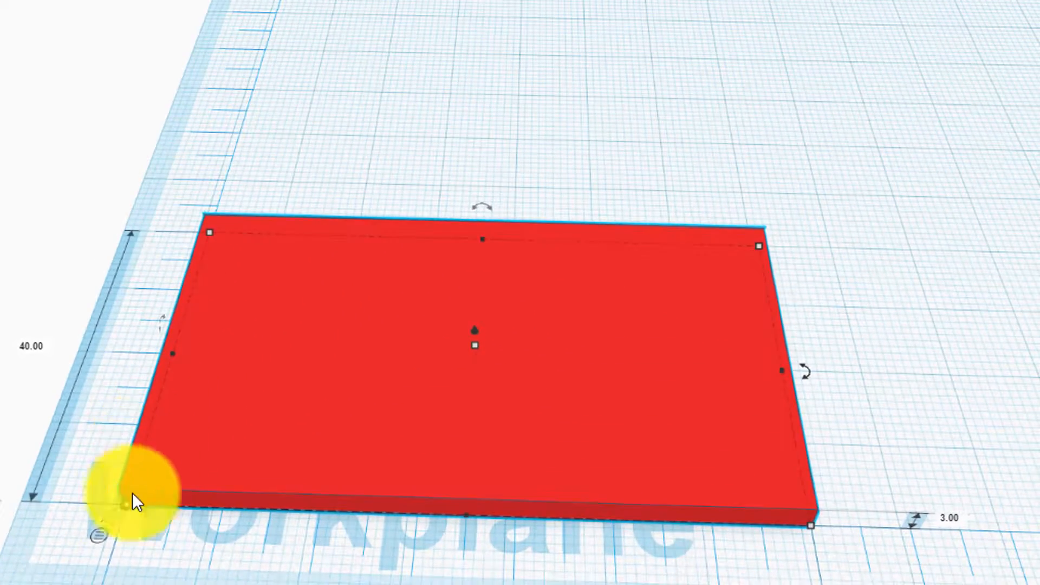
Examine the plate's front corner at the ruler origin and its dimensions from several angles
middle_click_drag(260, 552, 545, 390)
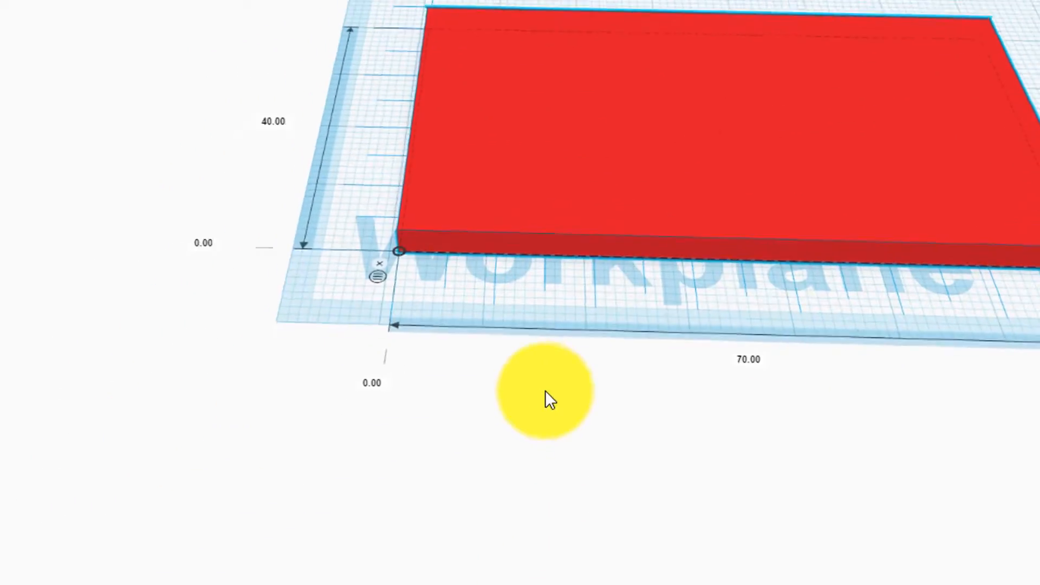
right_click_drag(546, 391, 497, 500)
scroll(493, 504, "up", 5)
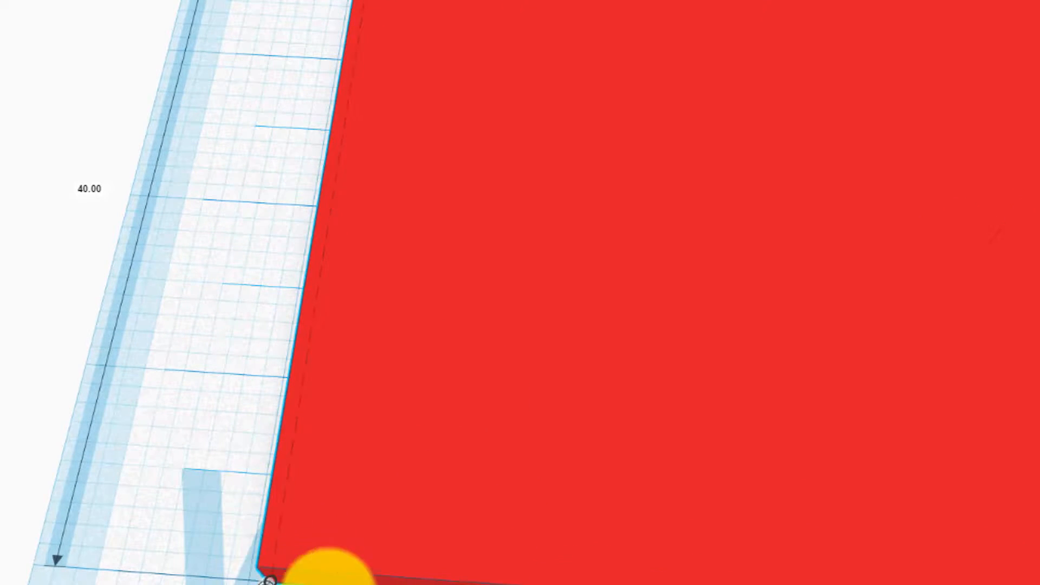
right_click_drag(329, 583, 361, 436)
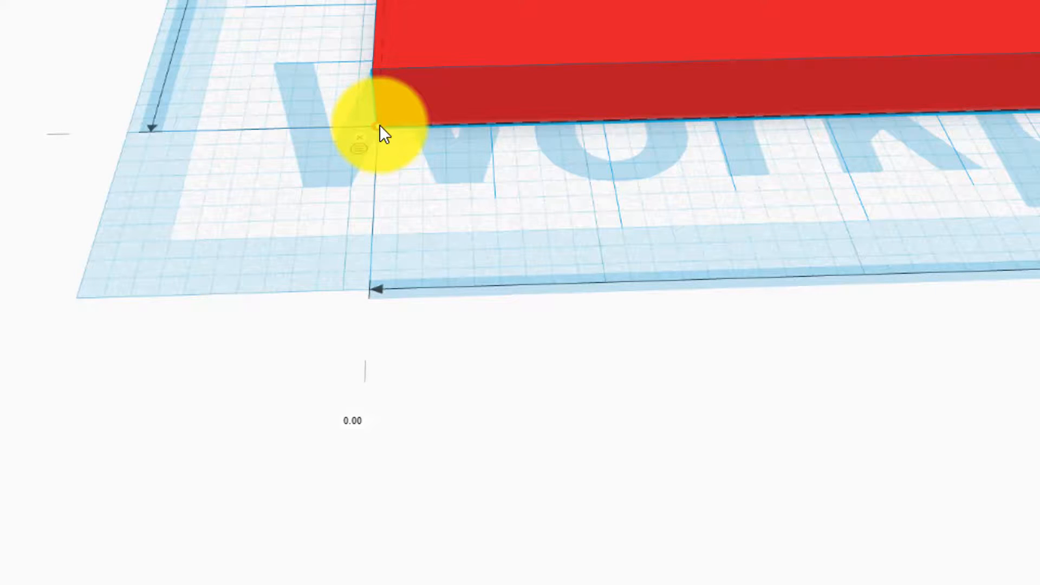
right_click_drag(421, 203, 380, 259)
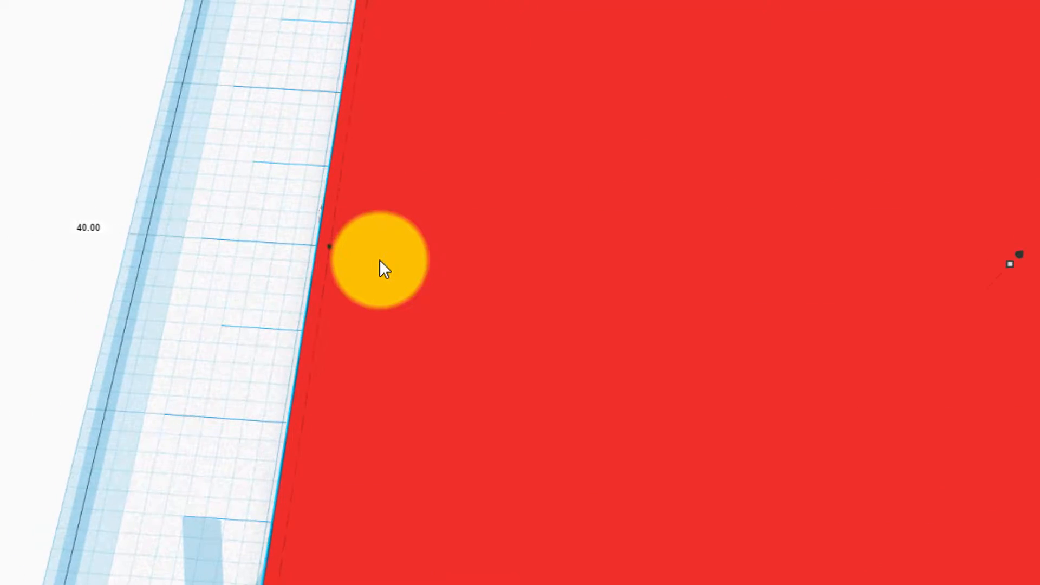
scroll(379, 259, "down", 5)
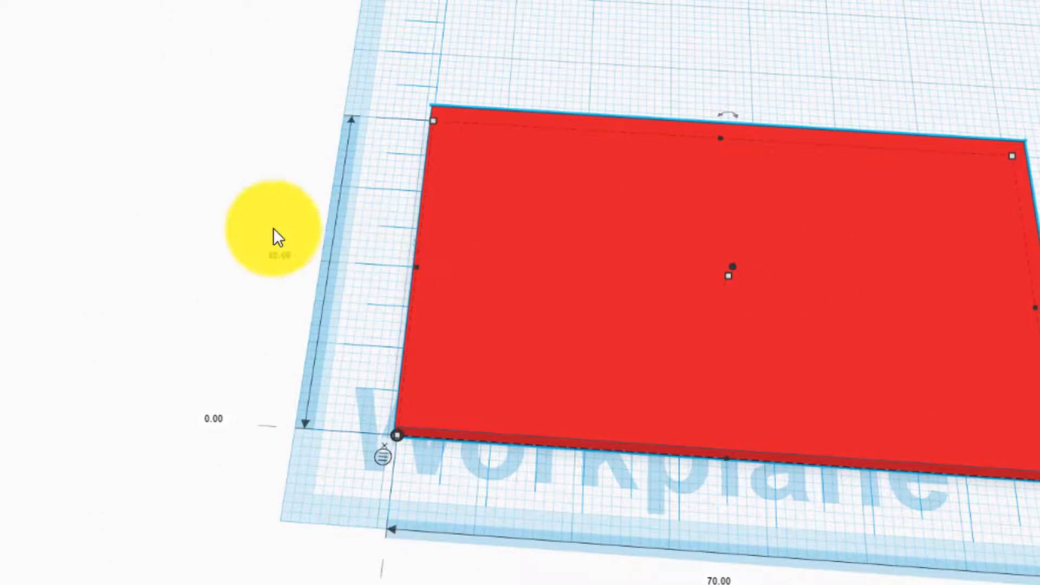
middle_click_drag(122, 176, 6, 169)
right_click_drag(364, 550, 398, 546)
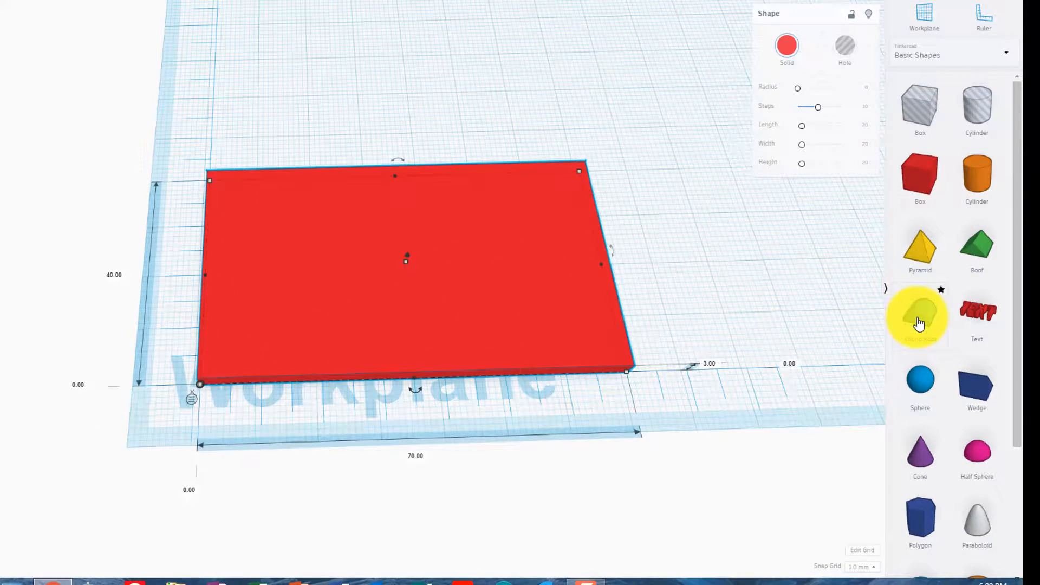
Place a Round Roof beside the plate's left edge and rotate it to stand on its half-round end, flat side facing the plate
left_click_drag(920, 323, 102, 247)
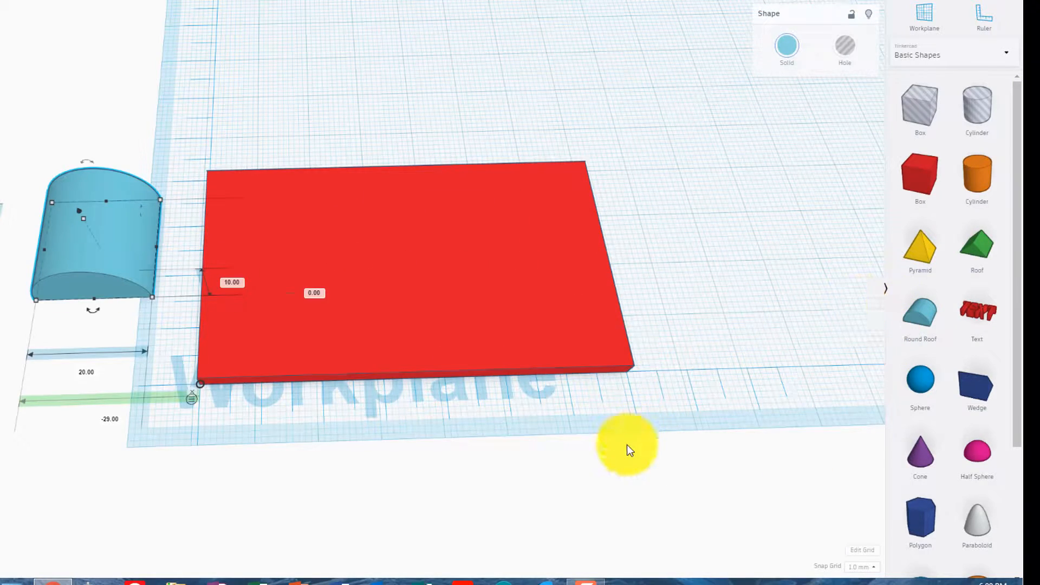
right_click_drag(627, 449, 647, 418)
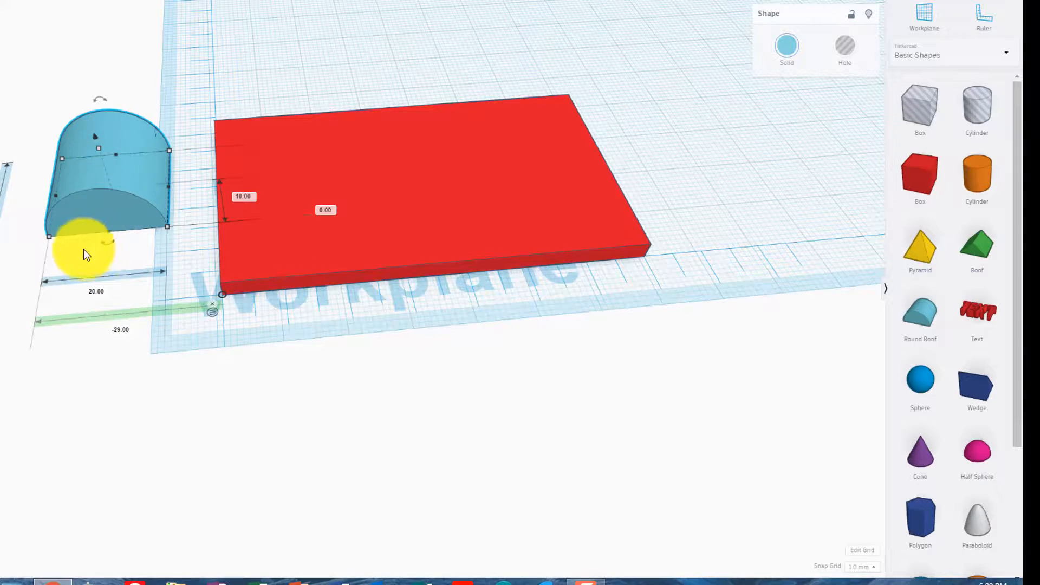
middle_click_drag(190, 401, 244, 398)
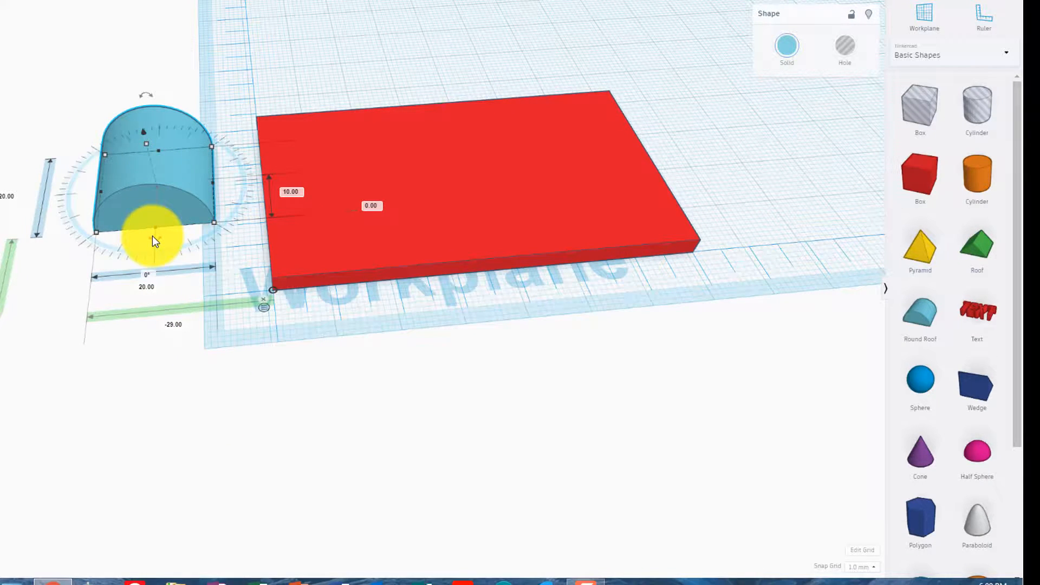
left_click_drag(152, 235, 221, 171)
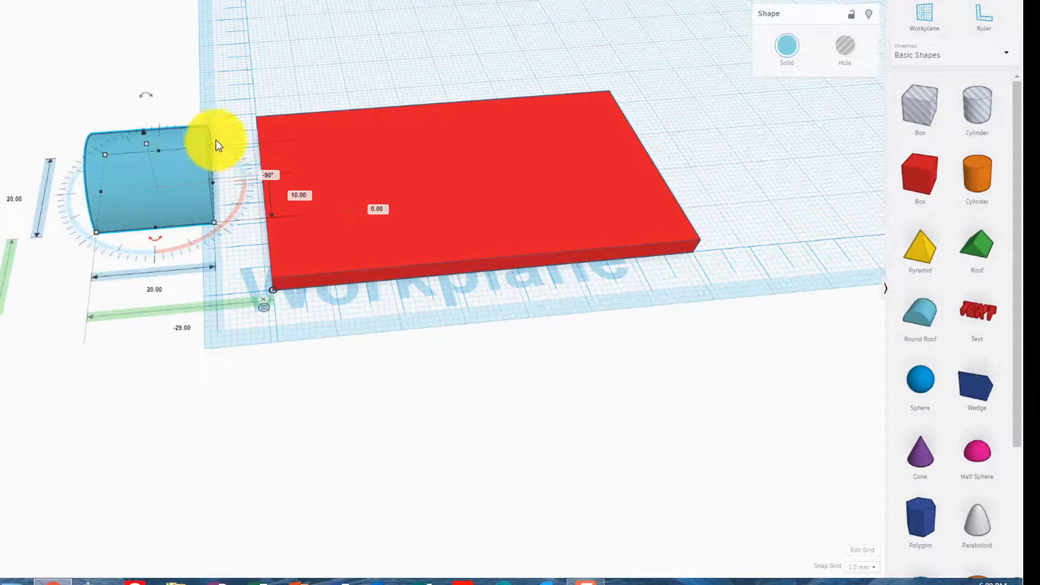
left_click_drag(148, 93, 149, 174)
Set the upright round roof's height to 3 mm
right_click_drag(245, 394, 245, 367)
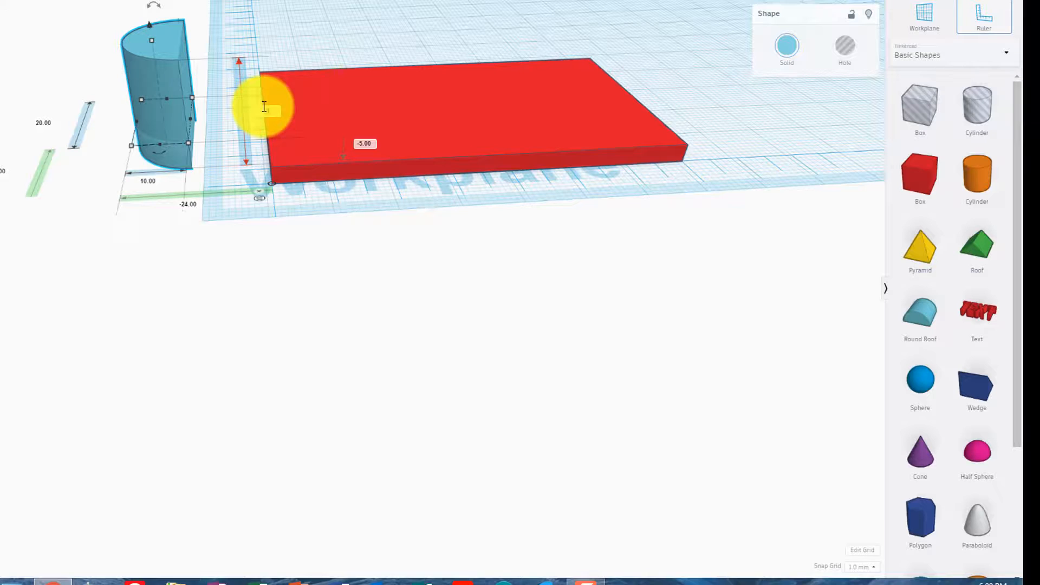
type("3")
key("Return")
right_click_drag(362, 185, 191, 177)
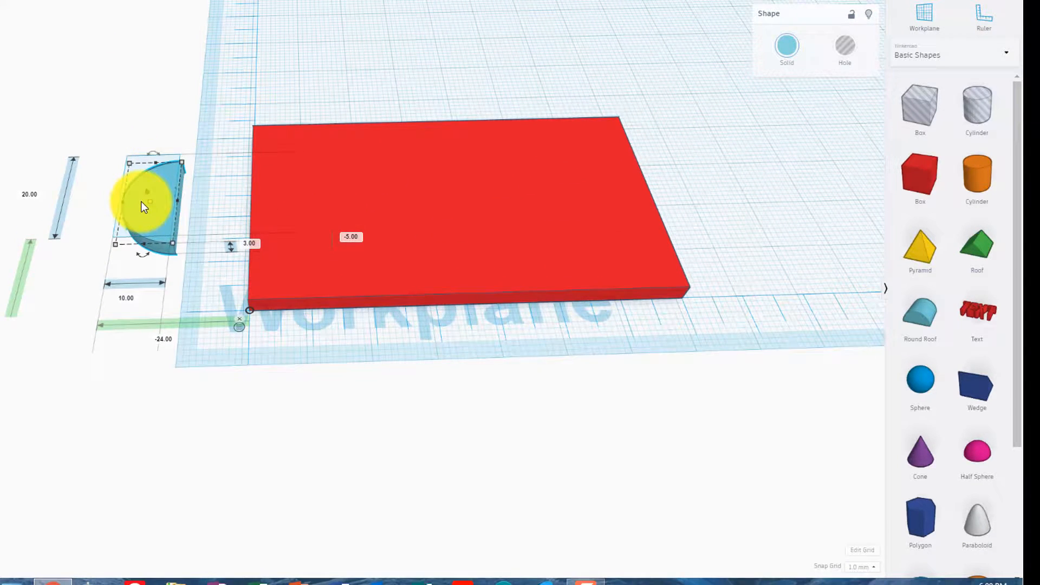
Move the half-round piece closer to the plate and set its length along the plate's short edge to 40 mm
left_click(319, 208)
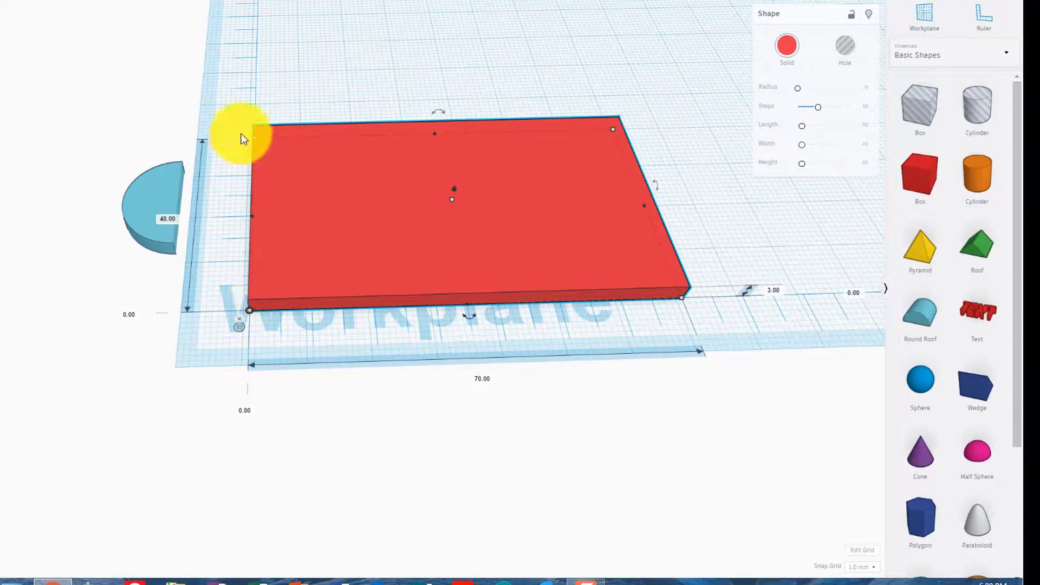
left_click(152, 197)
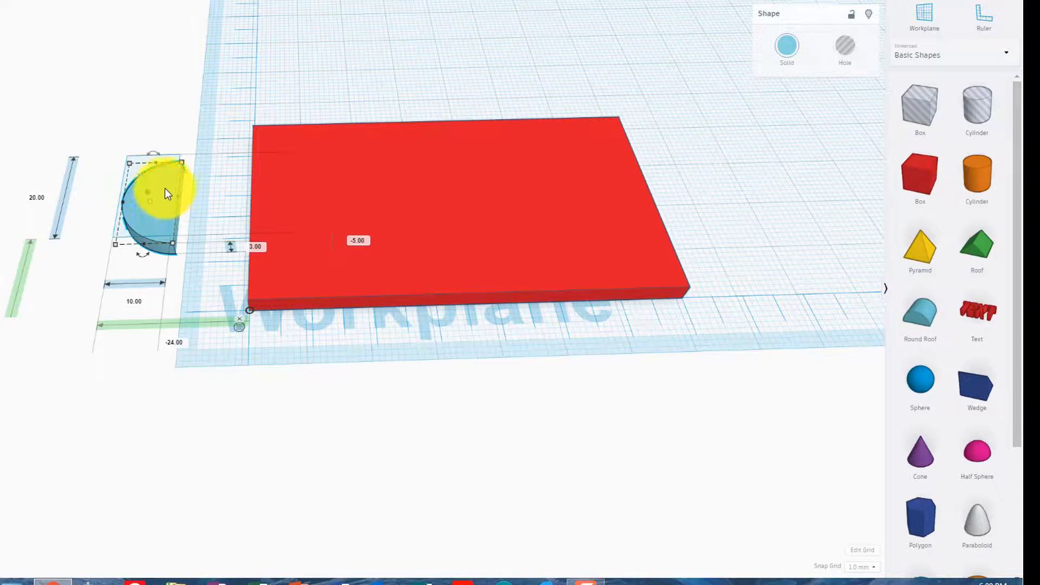
left_click_drag(164, 189, 174, 229)
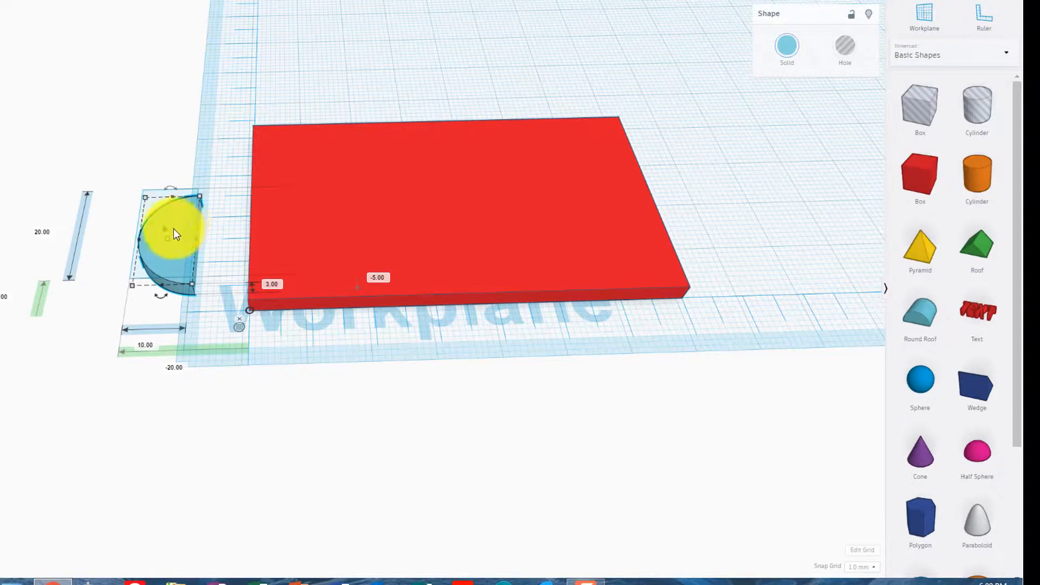
left_click(49, 232)
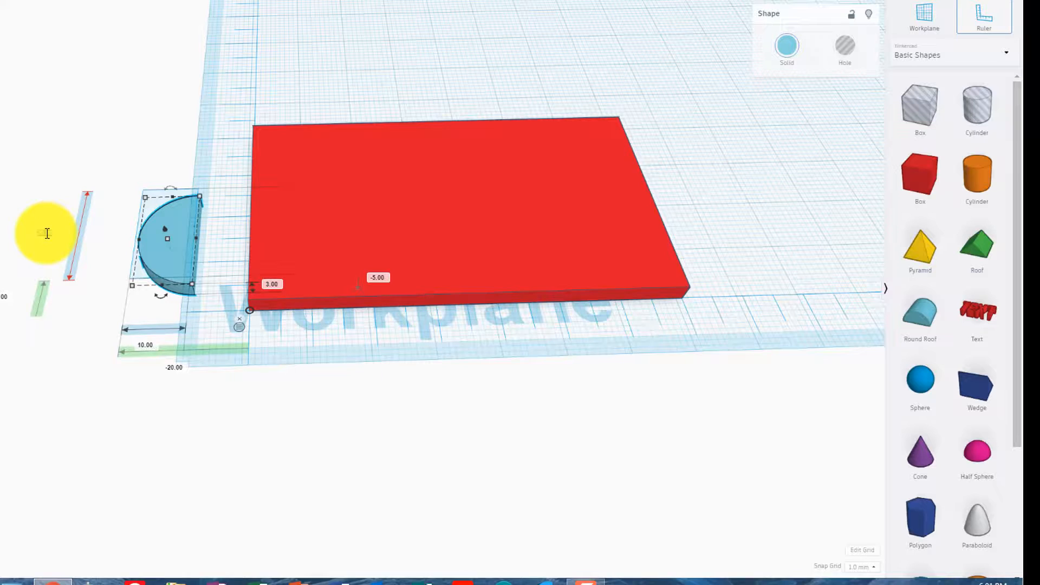
type("40")
key("Return")
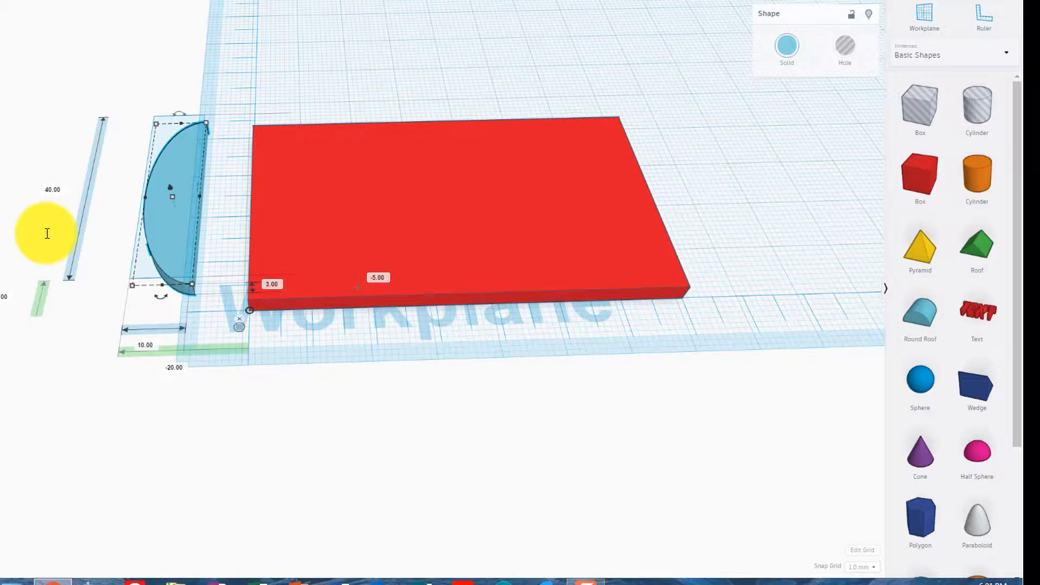
Reposition the half-round piece beside the plate and set its elevation above the workplane to 0
right_click_drag(197, 411, 211, 346)
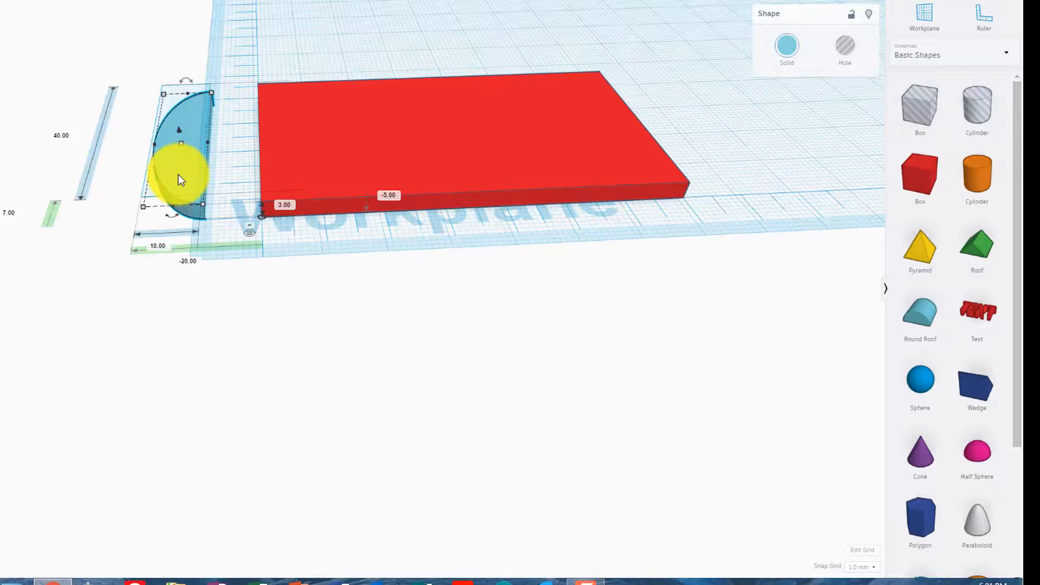
scroll(197, 170, "up", 3)
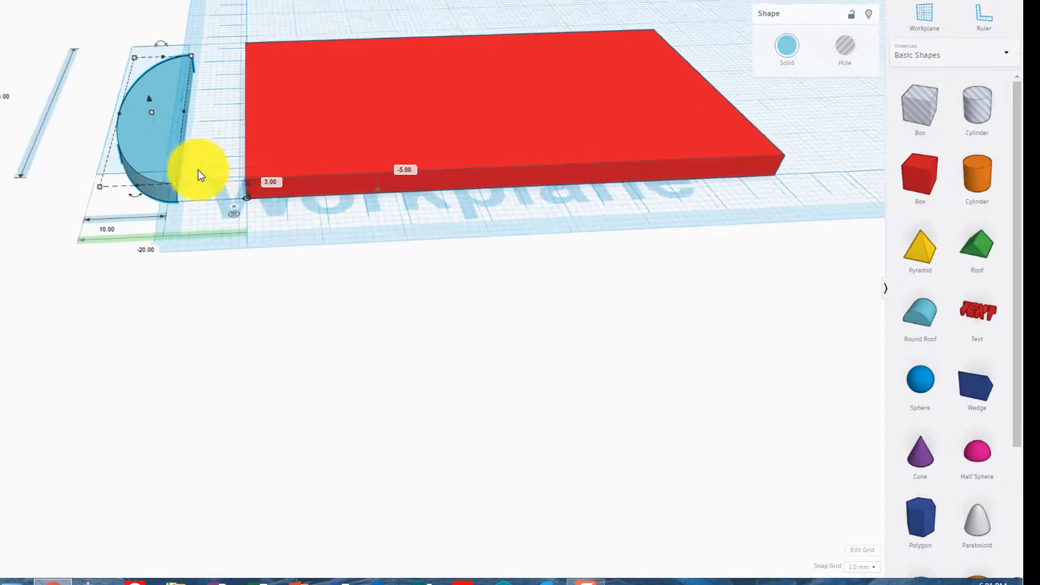
right_click_drag(206, 277, 178, 289)
right_click_drag(129, 335, 192, 327)
left_click_drag(185, 189, 184, 228)
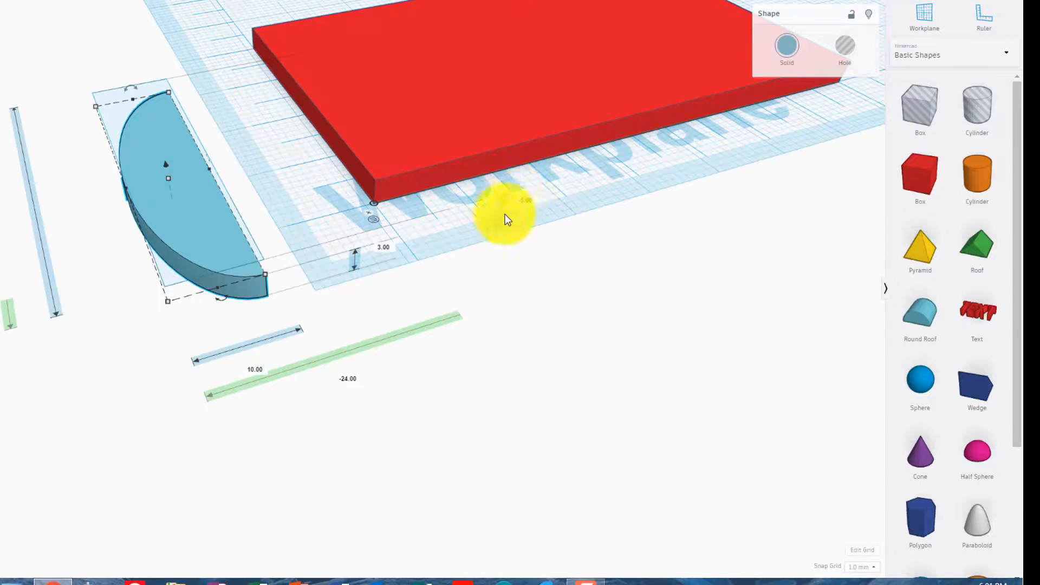
left_click(531, 198)
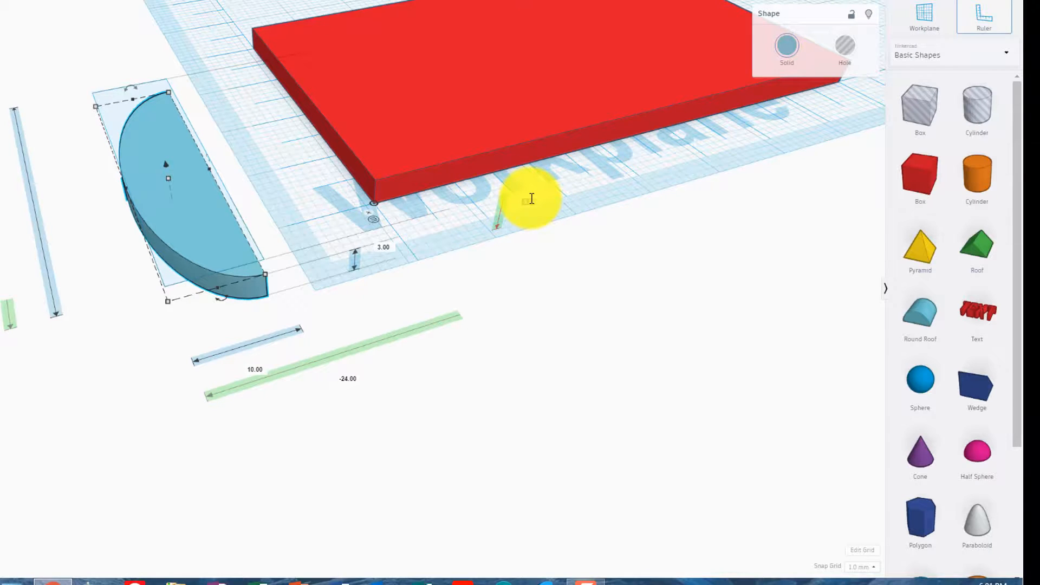
type("0")
key("Return")
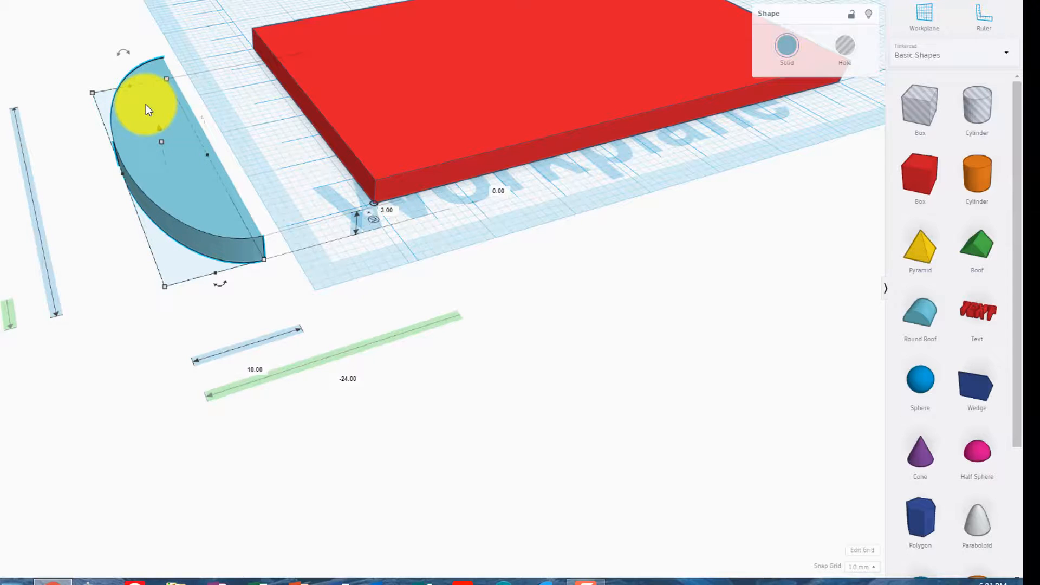
Move the half-round piece closer to the plate's left edge, to an offset of about -15 mm from the ruler origin
left_click(541, 287)
right_click_drag(541, 286, 455, 340)
left_click_drag(105, 300, 174, 269)
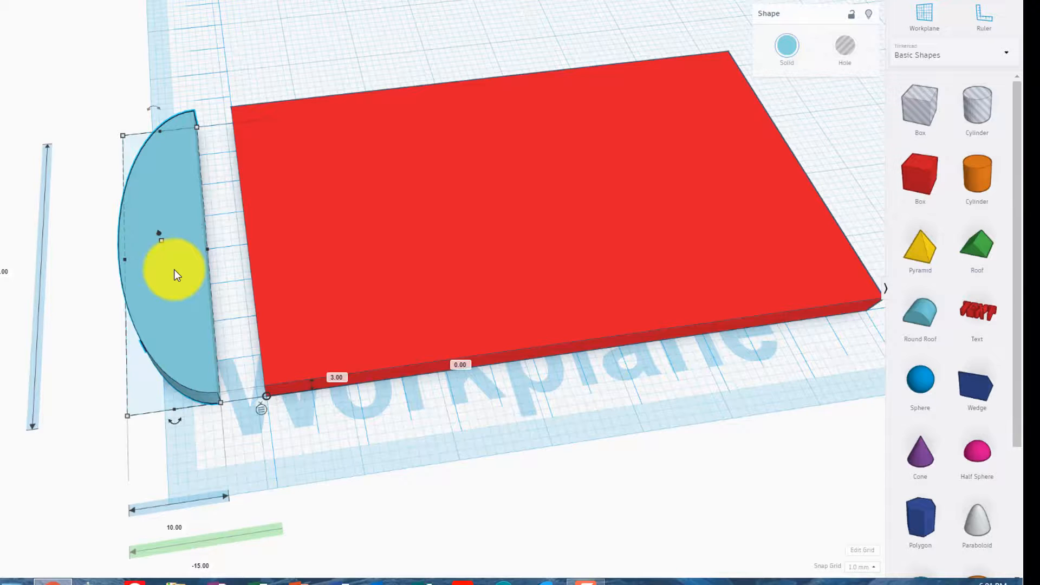
Select the plate and the half-round piece together and align their centres along the 40 mm width
left_click(349, 464)
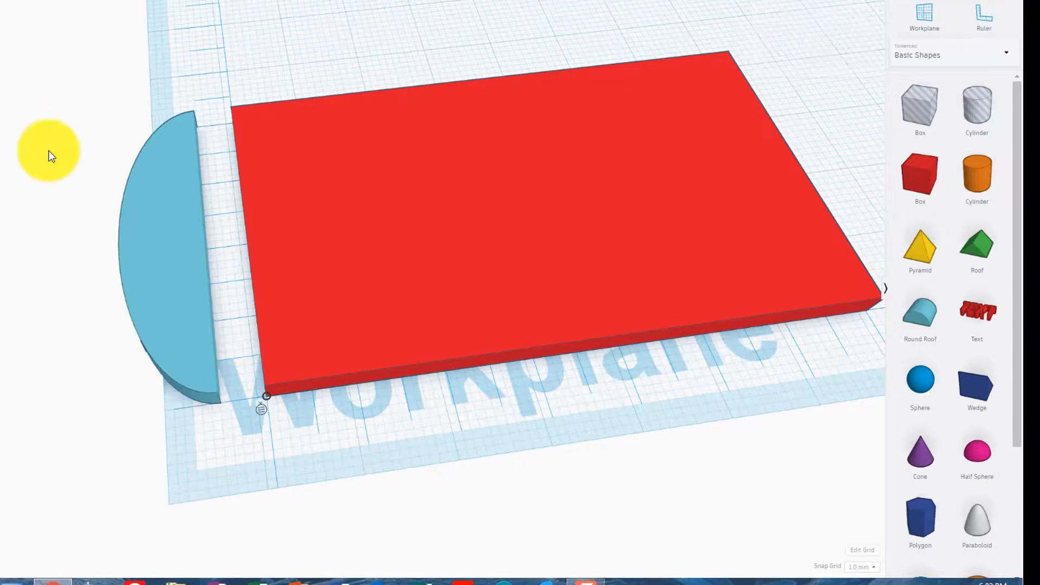
left_click_drag(56, 115, 443, 466)
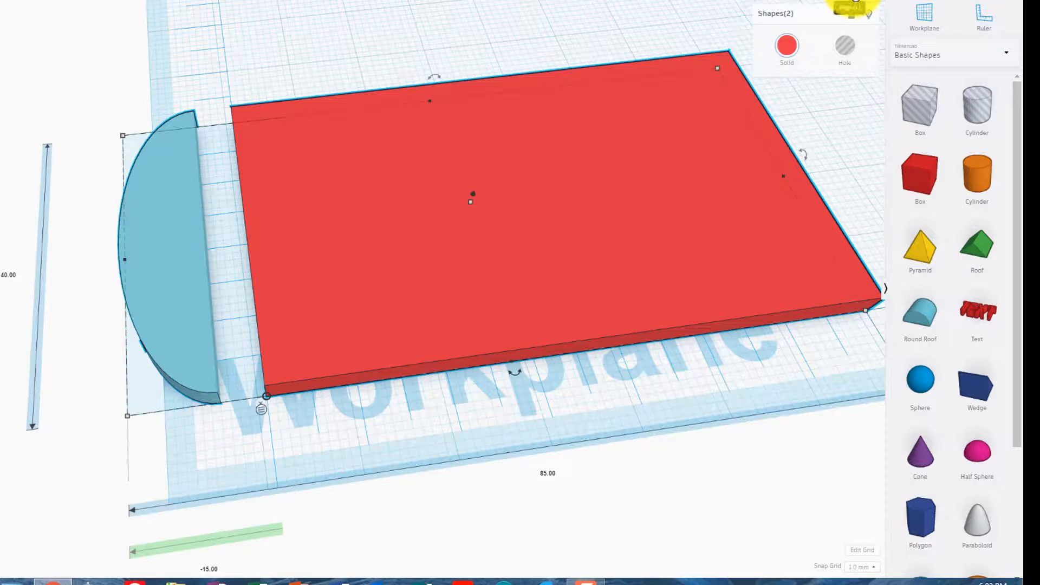
left_click(852, 9)
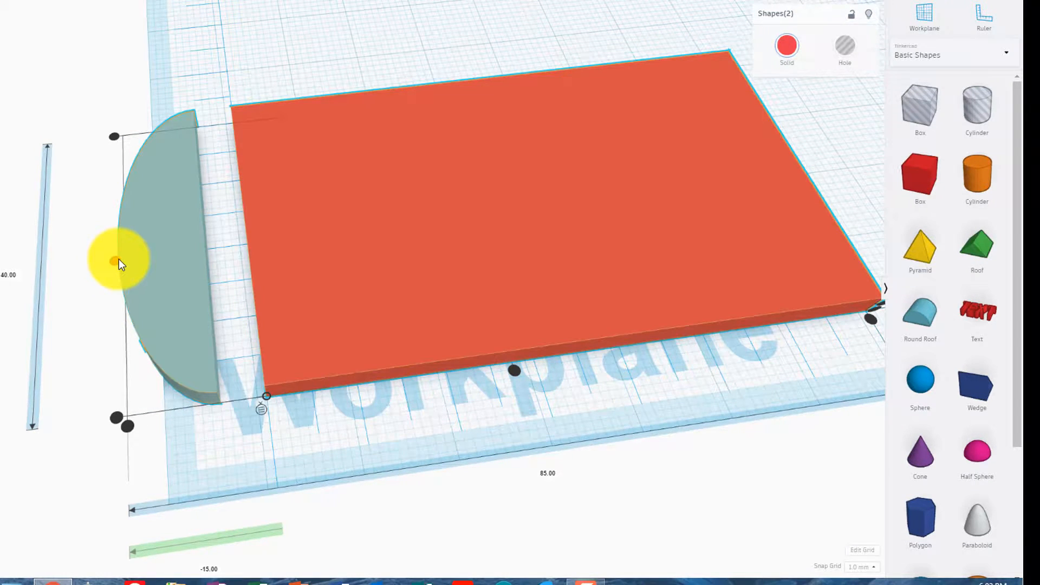
left_click(119, 259)
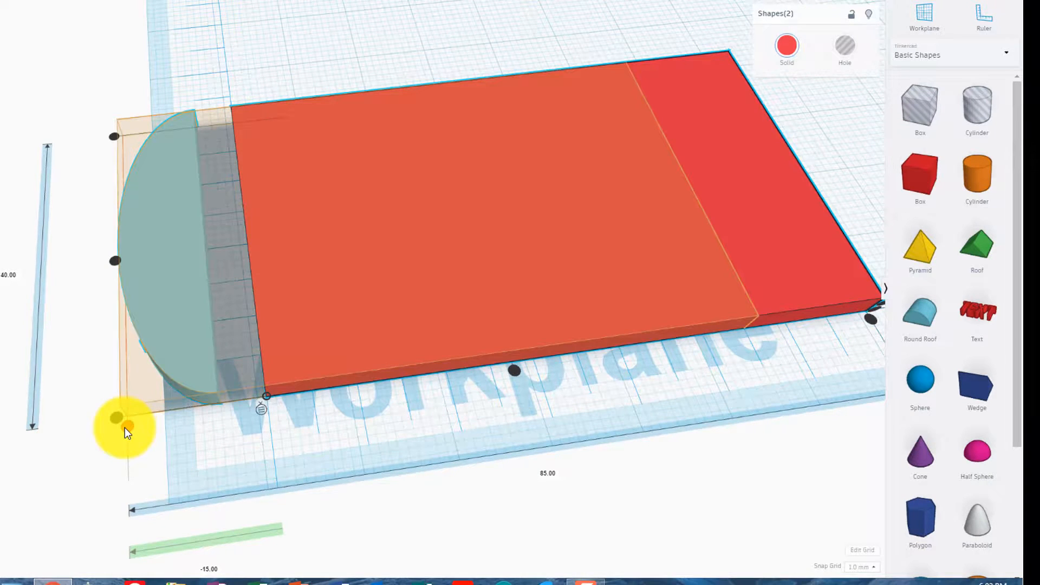
Align the plate and half-round piece at their outer short ends and move both to a 0 mm offset from the ruler origin
left_click(126, 427)
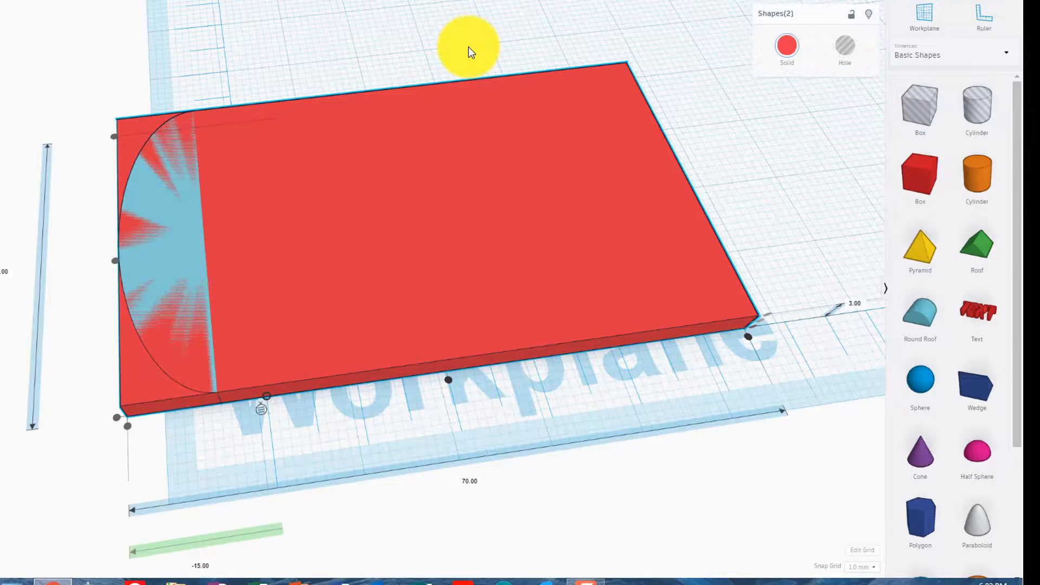
key("Left")
key("Left")
key("Right")
key("Right")
key("Right")
key("Right")
key("Right")
key("Right")
key("Right")
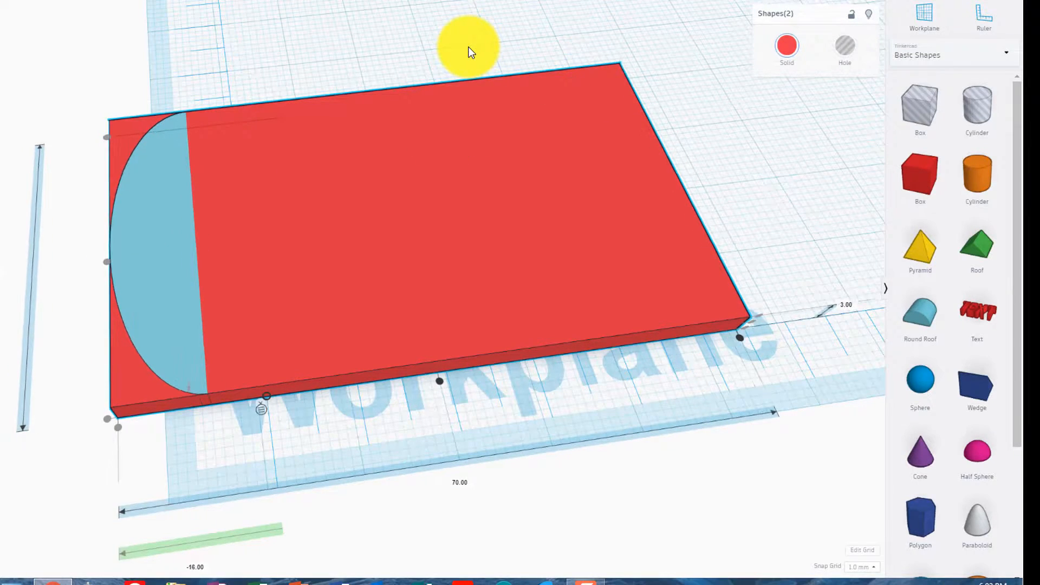
key("Right")
key("Right")
key("Right")
key("Right")
key("Right")
key("Right")
key("Right")
key("Right")
key("Right")
key("Right")
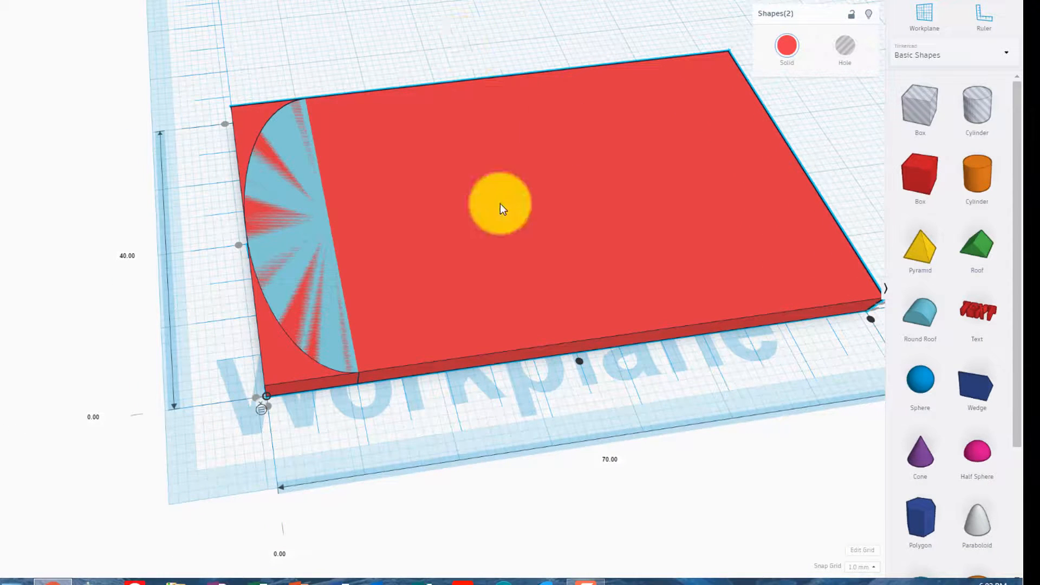
Select only the plate and move it lengthwise to a 10 mm offset, against the half-round piece's straight edge
left_click(499, 40)
left_click(495, 122)
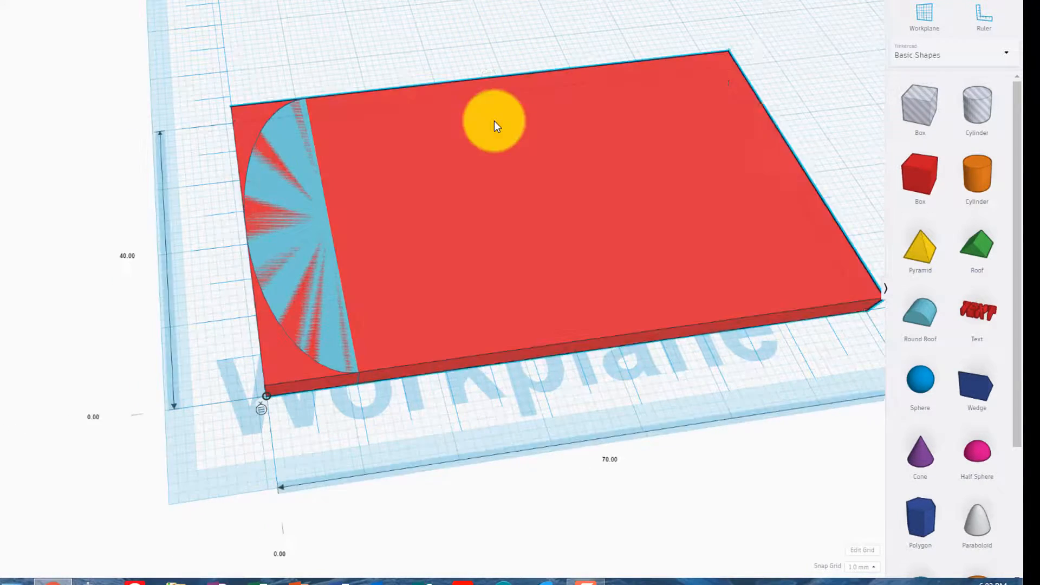
key("Right")
key("Right")
key("Right")
key("Right")
key("Right")
key("Right")
key("Right")
key("Right")
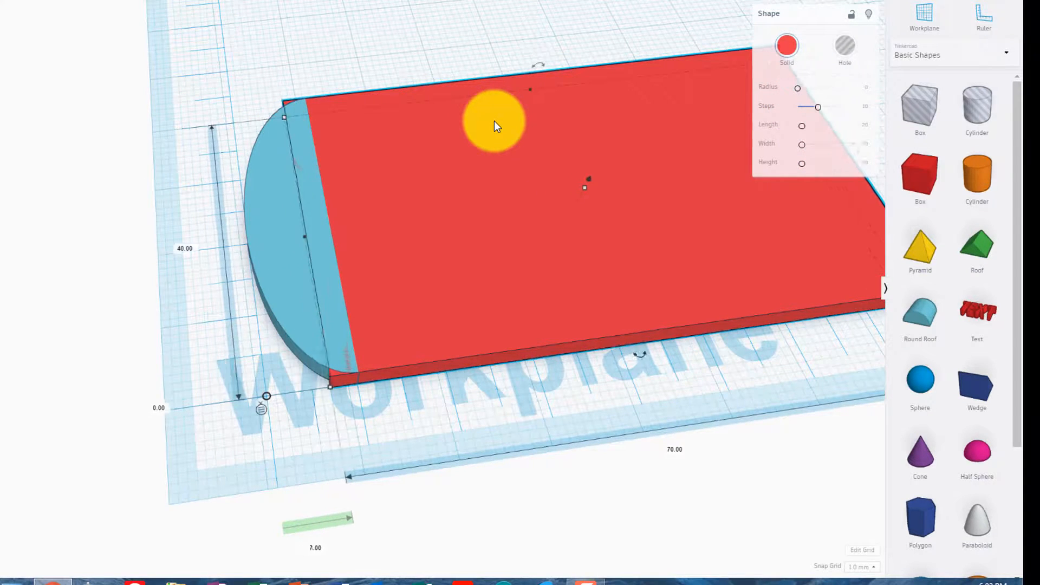
key("Right")
key("Right")
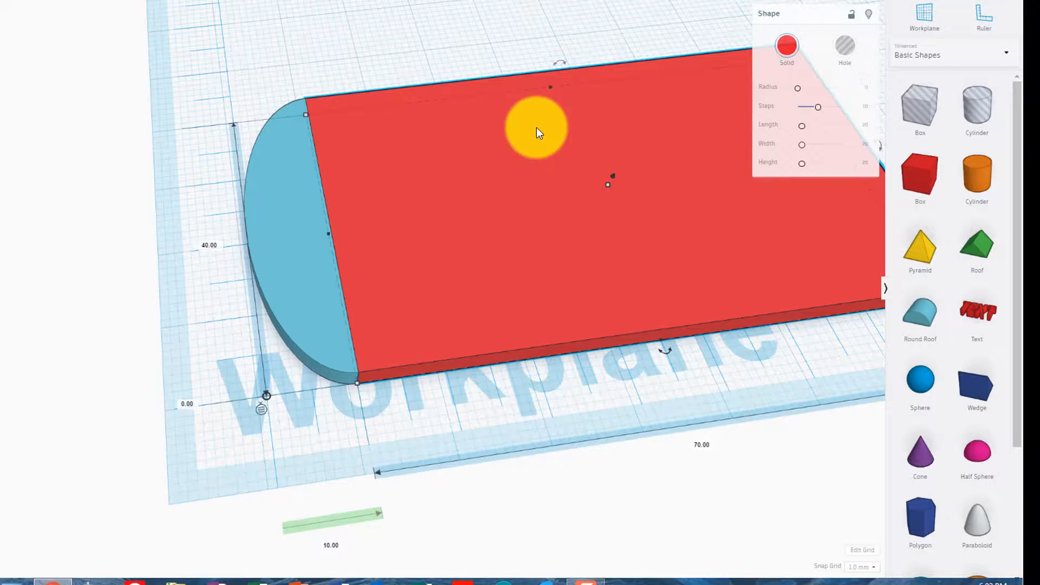
Set the half-round piece's width to 5 mm and move it 5 mm towards the plate so it meets the short edge
scroll(439, 407, "up", 3)
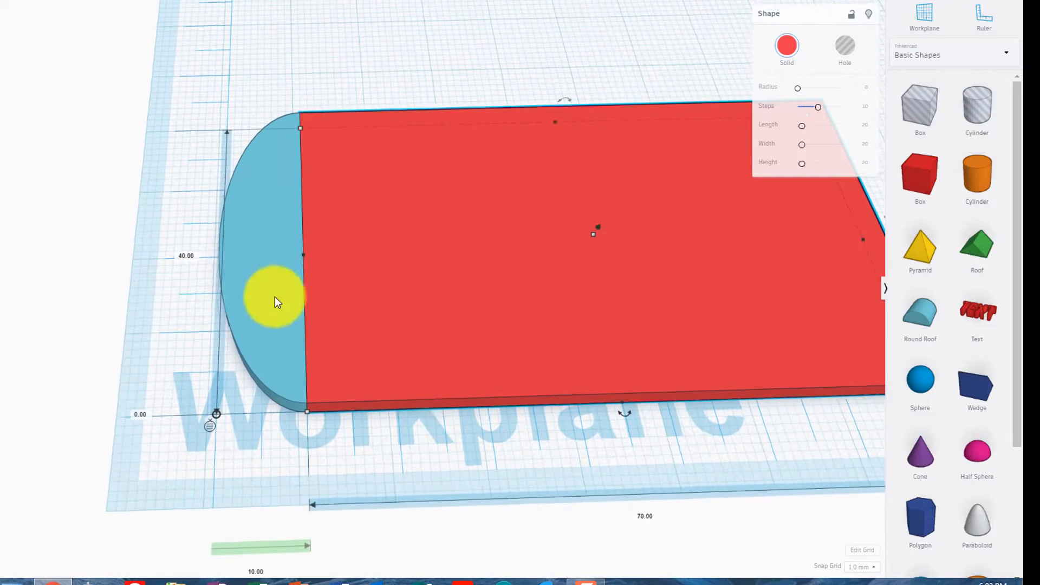
left_click(243, 255)
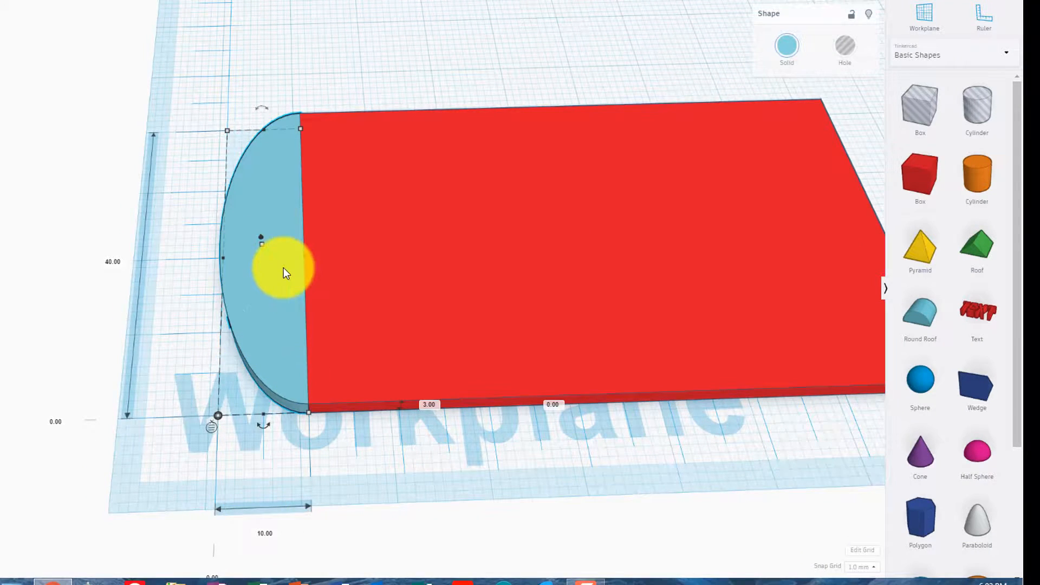
left_click(266, 534)
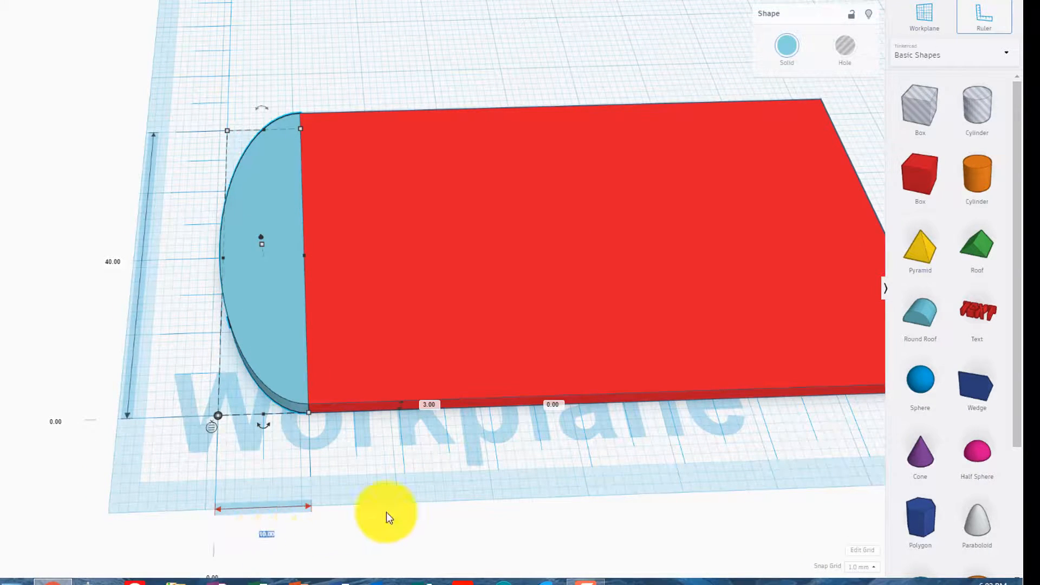
type("5")
key("Return")
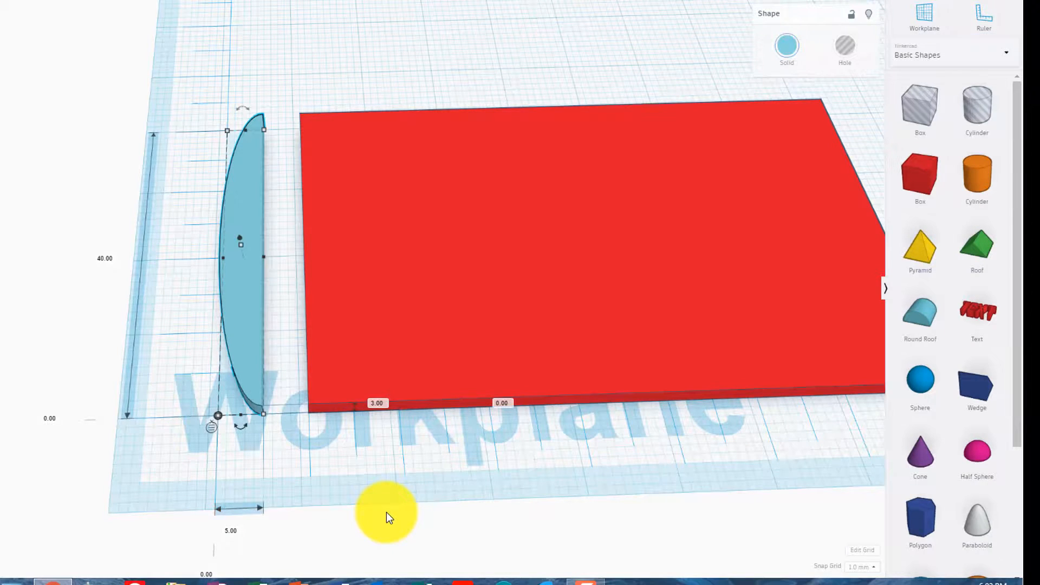
key("Right")
key("Right")
key("Right")
key("Right")
key("Right")
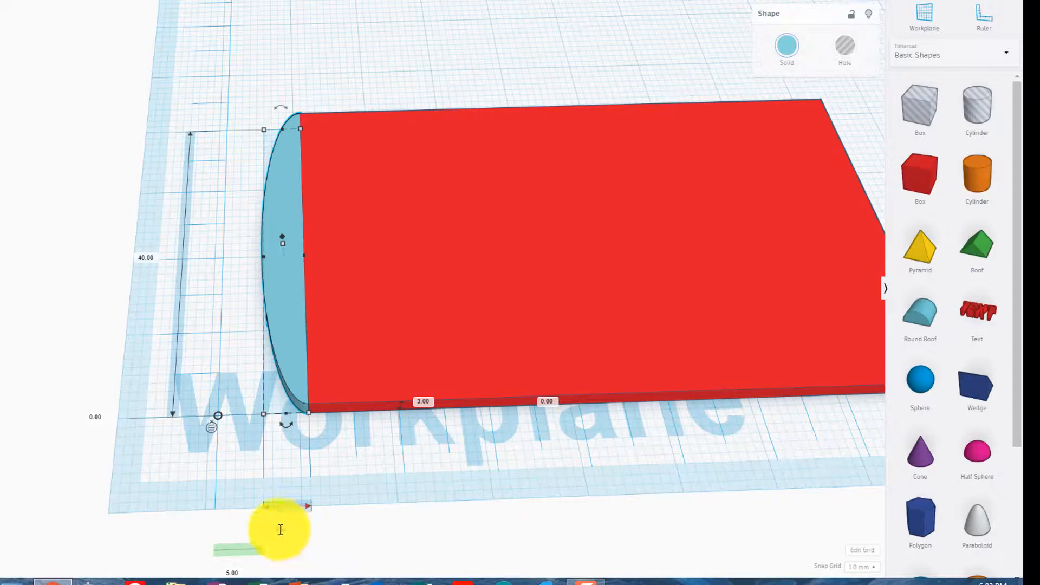
Set the half-round piece's width to 8 mm
type("8")
key("Return")
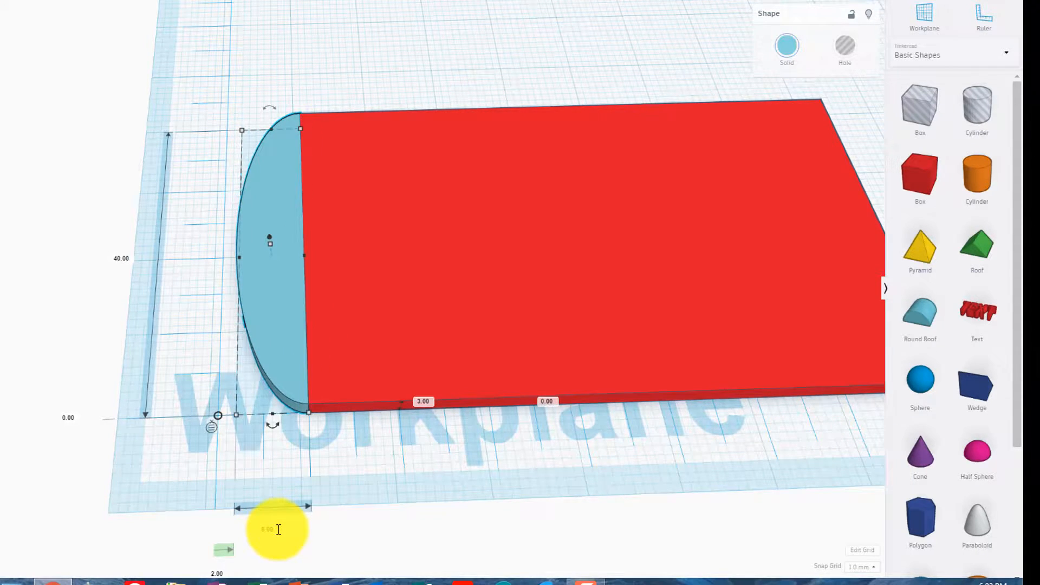
left_click(180, 241)
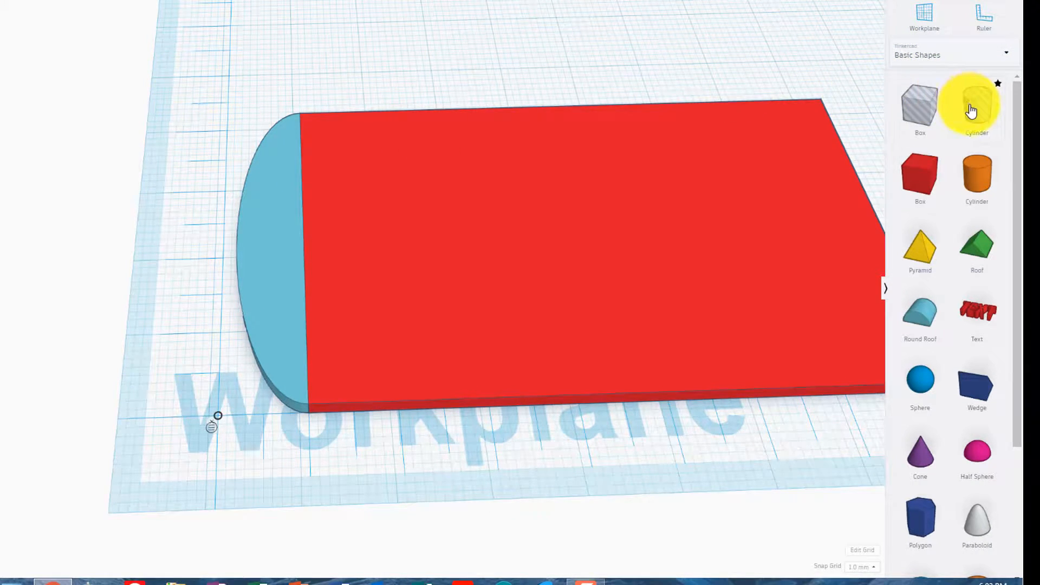
Place a hole cylinder beside the plate's rounded end and set its width to 4 mm
left_click_drag(972, 100, 119, 281)
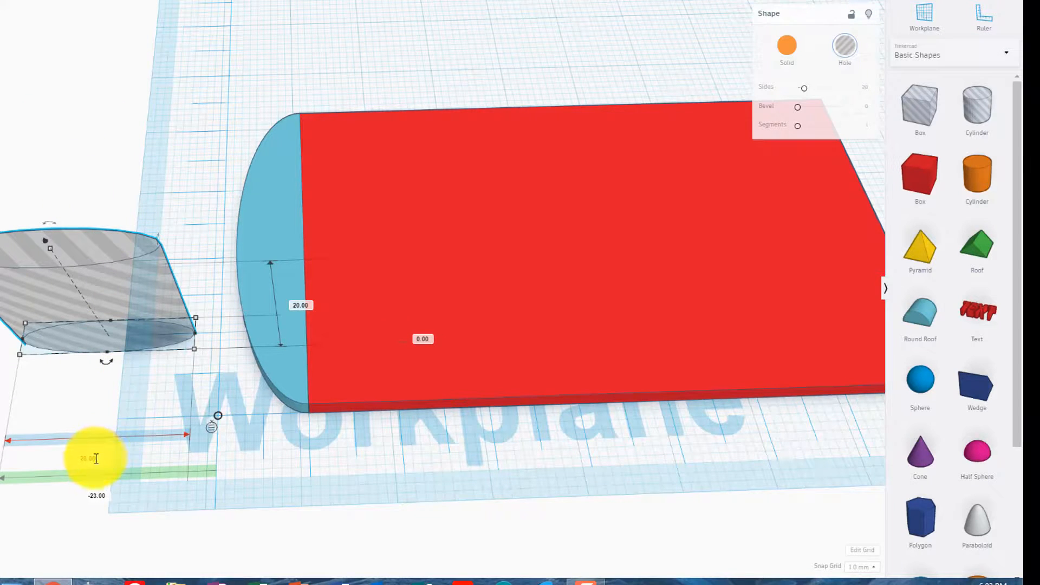
left_click(96, 459)
type("4")
key("Return")
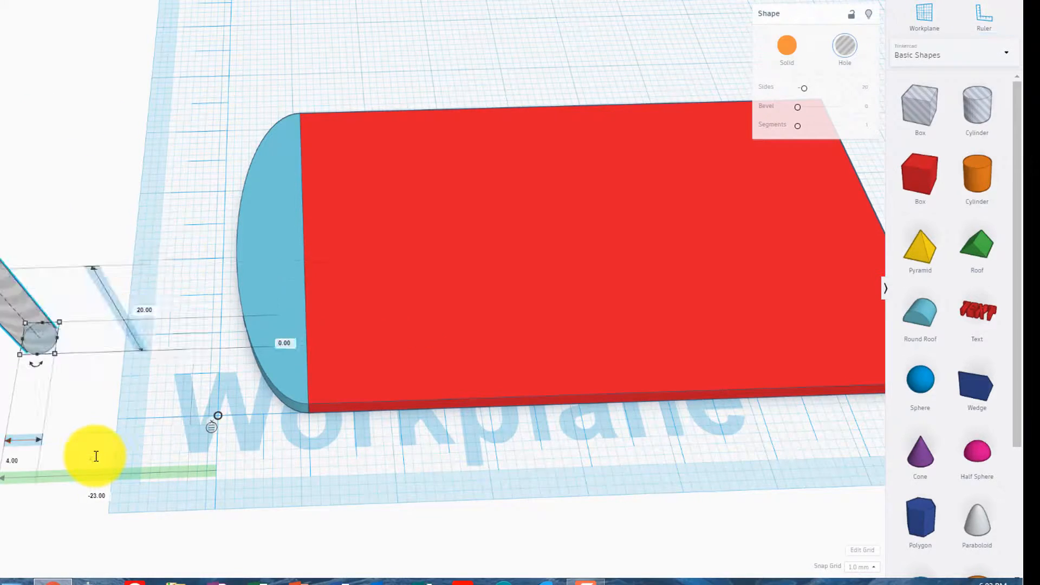
Set the hole cylinder's height to 5 mm
right_click_drag(131, 434, 171, 387)
middle_click_drag(188, 368, 223, 440)
left_click(259, 193)
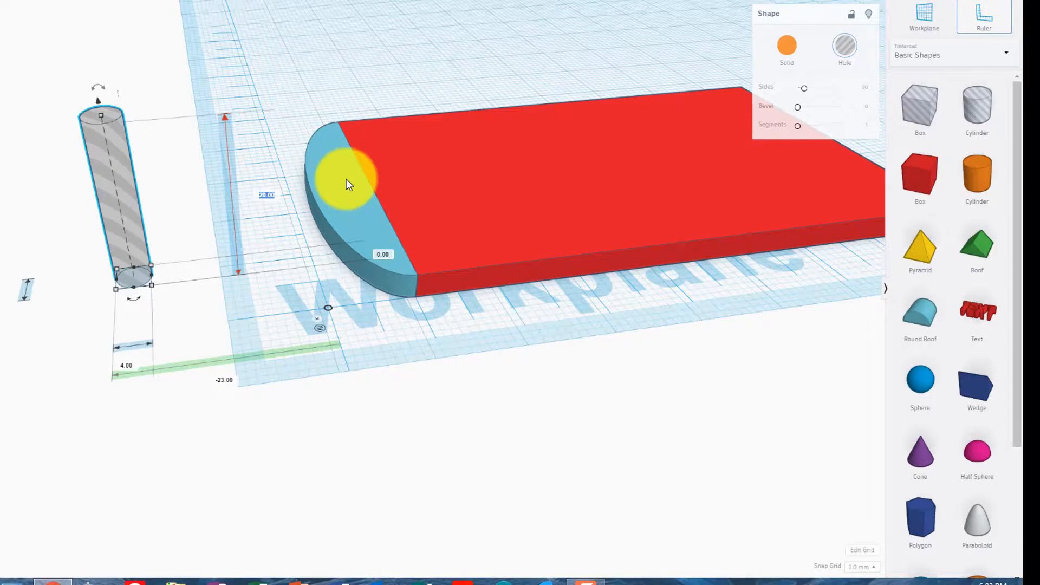
type("5")
key("Return")
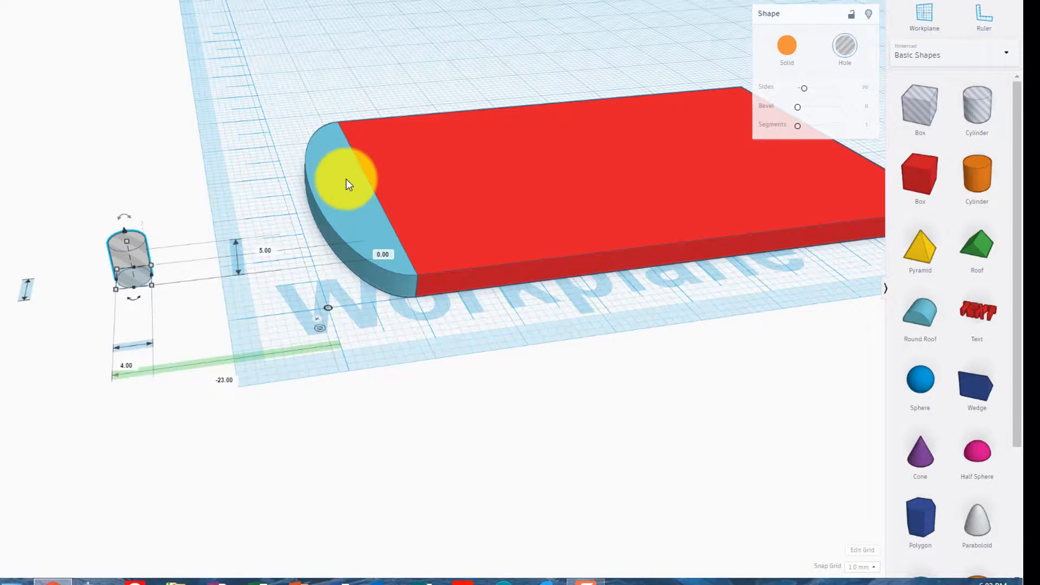
Select the plate and the half-round piece together and group them into one solid
left_click(422, 389)
right_click_drag(409, 402, 375, 428)
left_click_drag(231, 134, 549, 411)
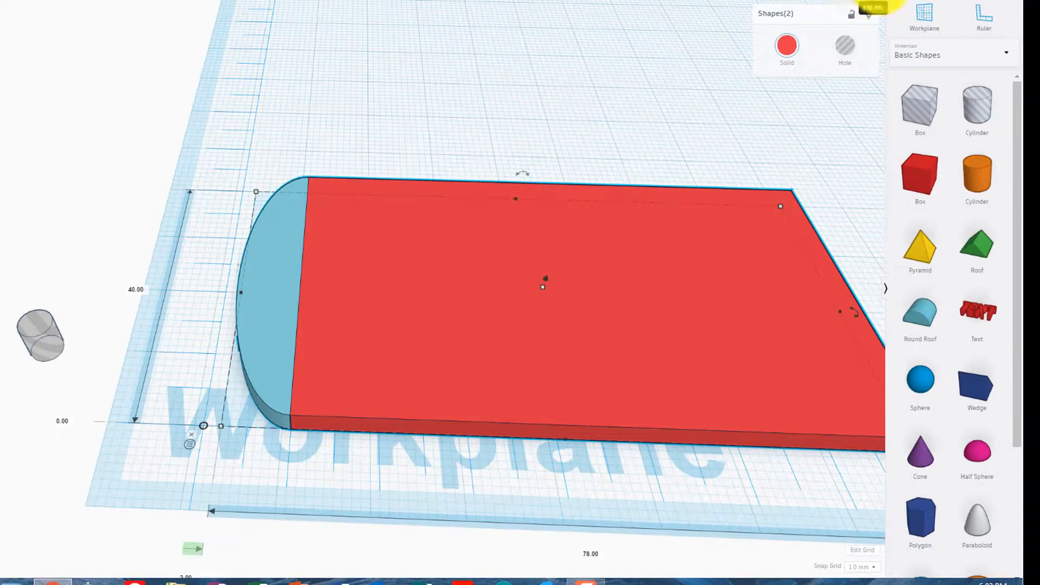
left_click(801, 2)
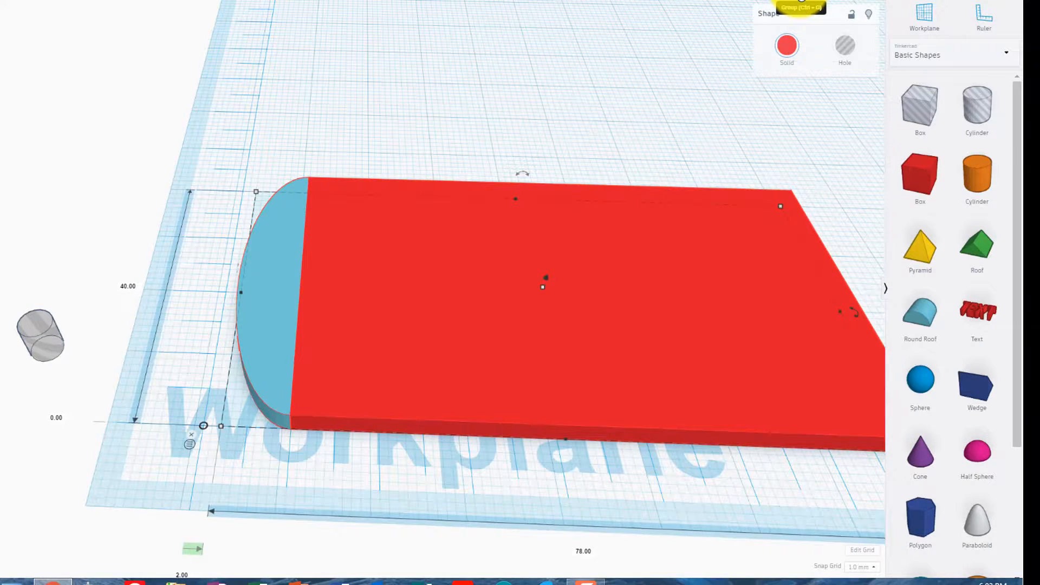
left_click(560, 47)
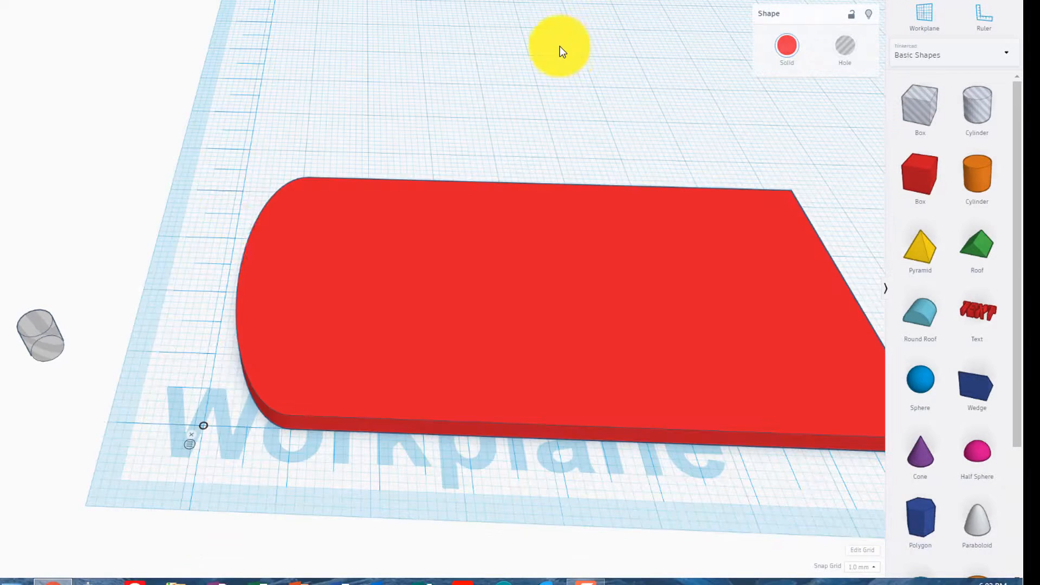
Move the hole cylinder close to the rounded end and align its centre with the grouped plate across the 40 mm width
left_click_drag(52, 341, 200, 258)
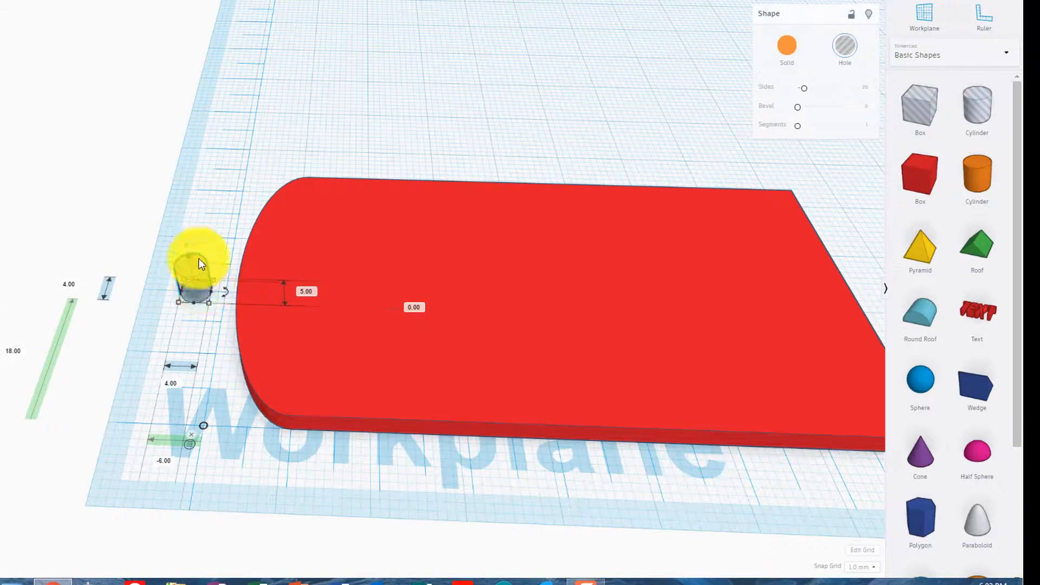
left_click(257, 168)
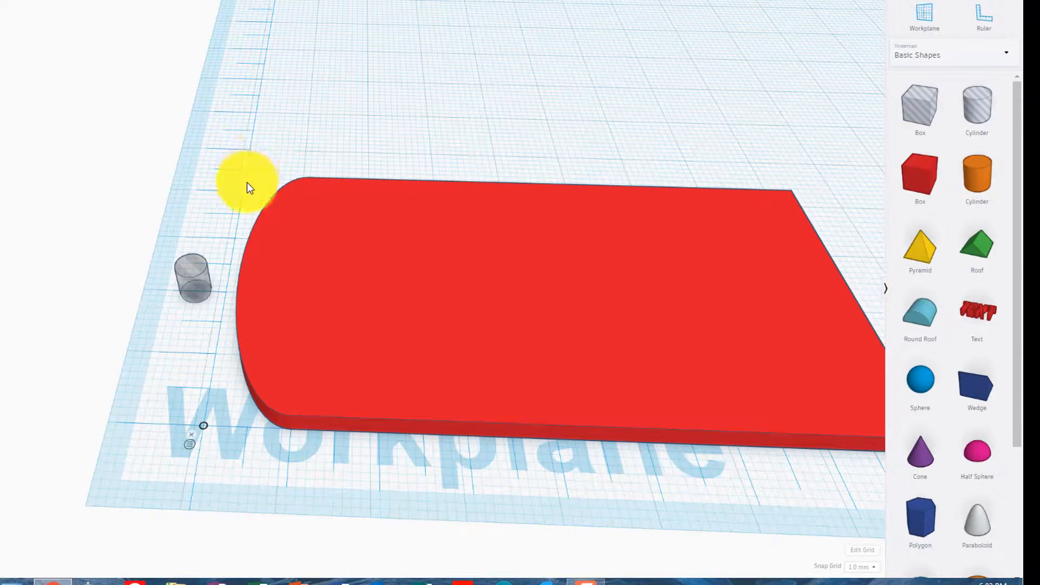
left_click_drag(180, 172, 415, 352)
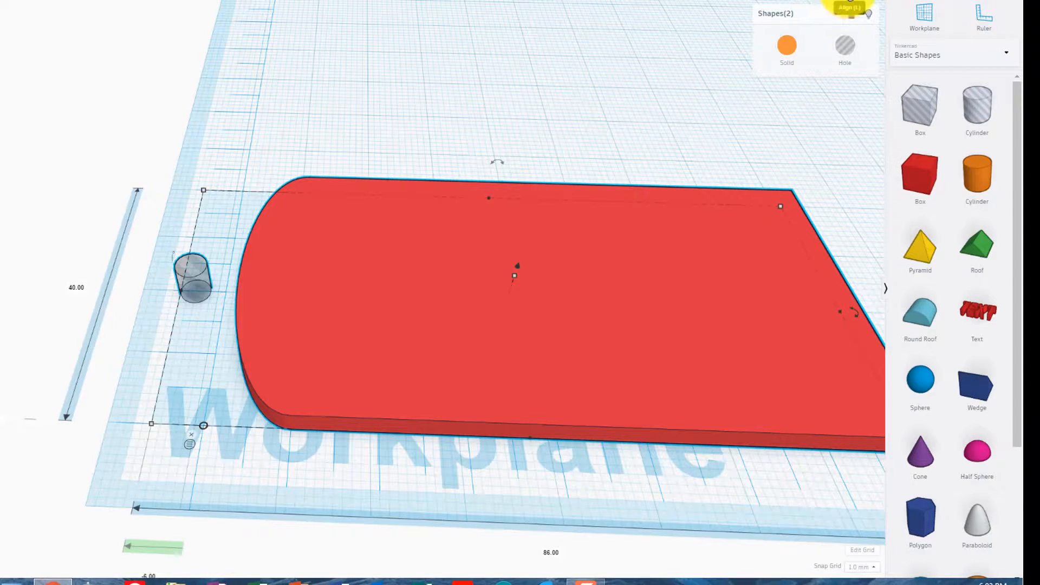
right_click_drag(56, 388, 82, 403)
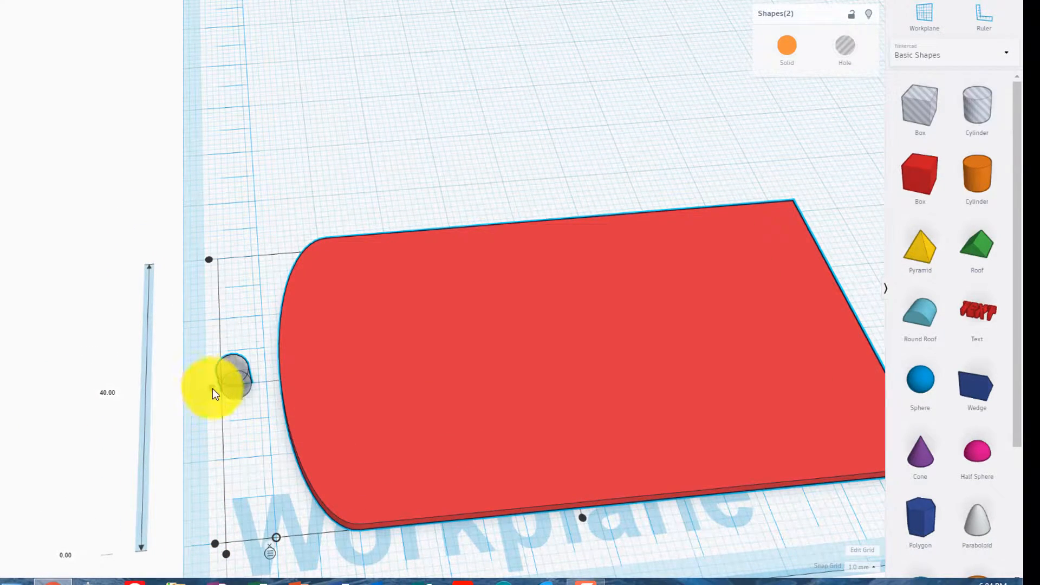
right_click_drag(166, 437, 233, 344)
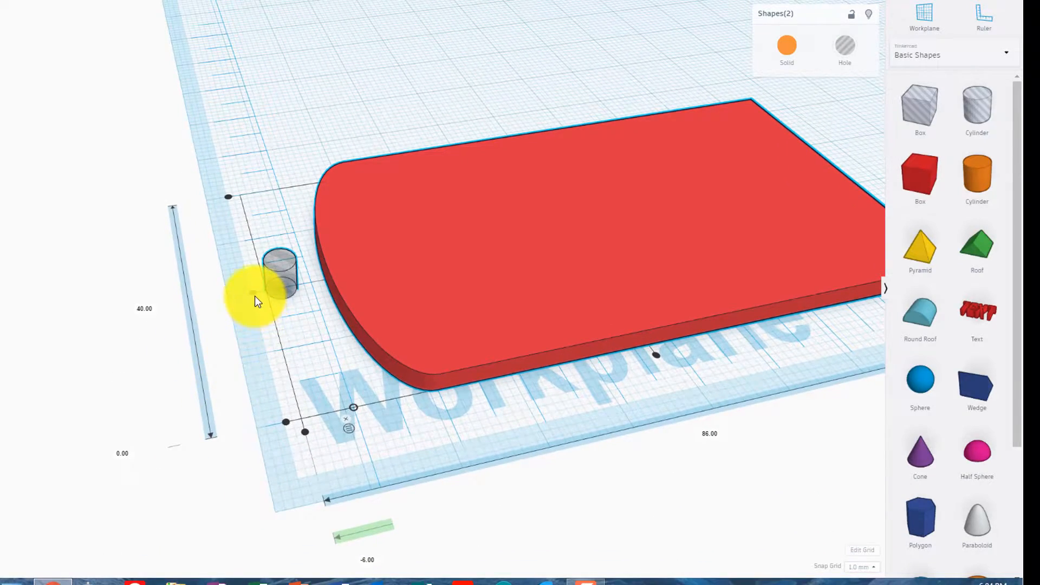
right_click_drag(383, 398, 395, 444)
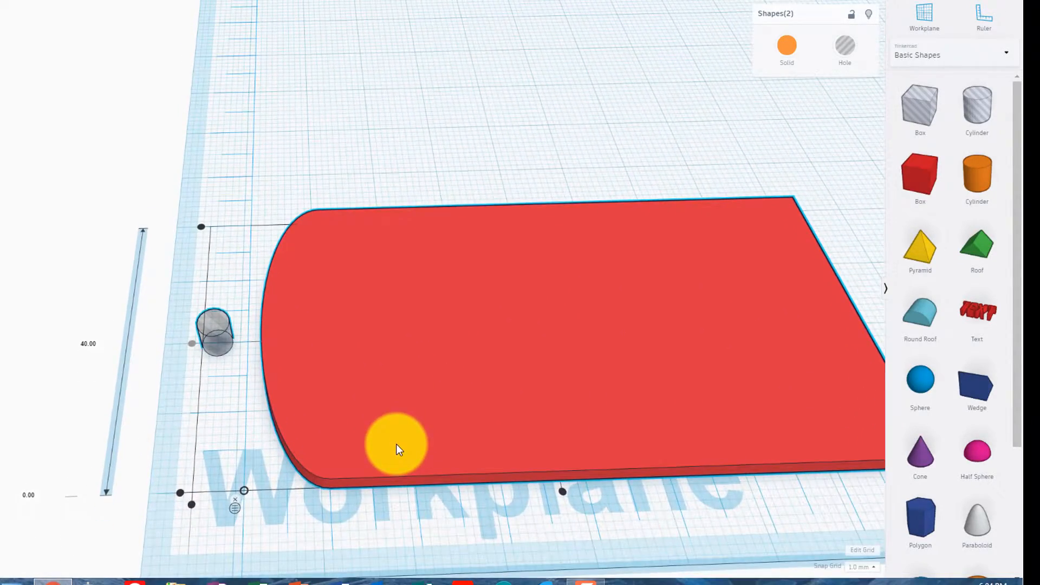
left_click(247, 290)
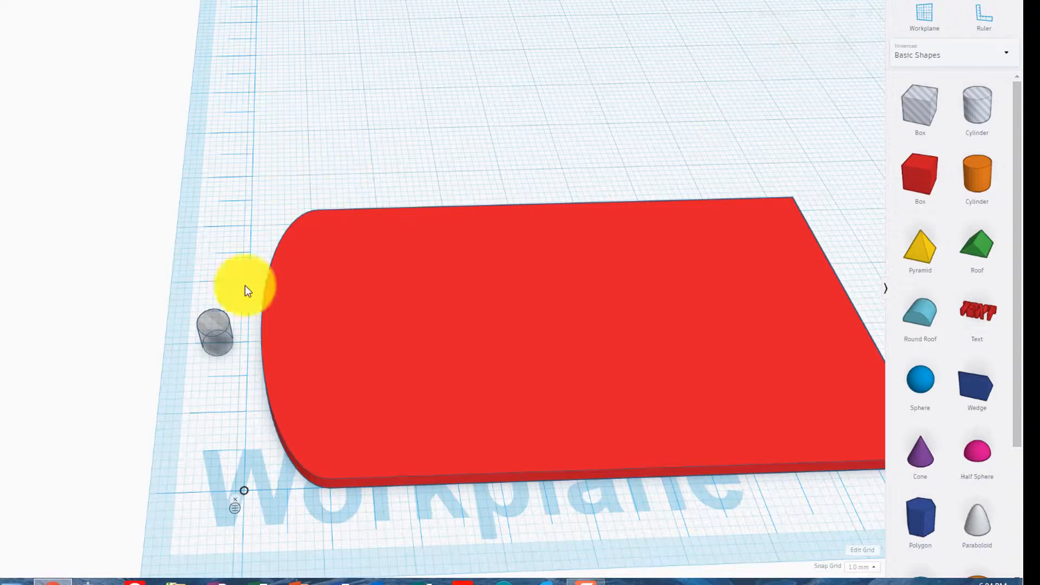
Move the hole cylinder lengthwise into the plate's rounded end, to a 5 mm offset from the ruler origin
left_click(216, 334)
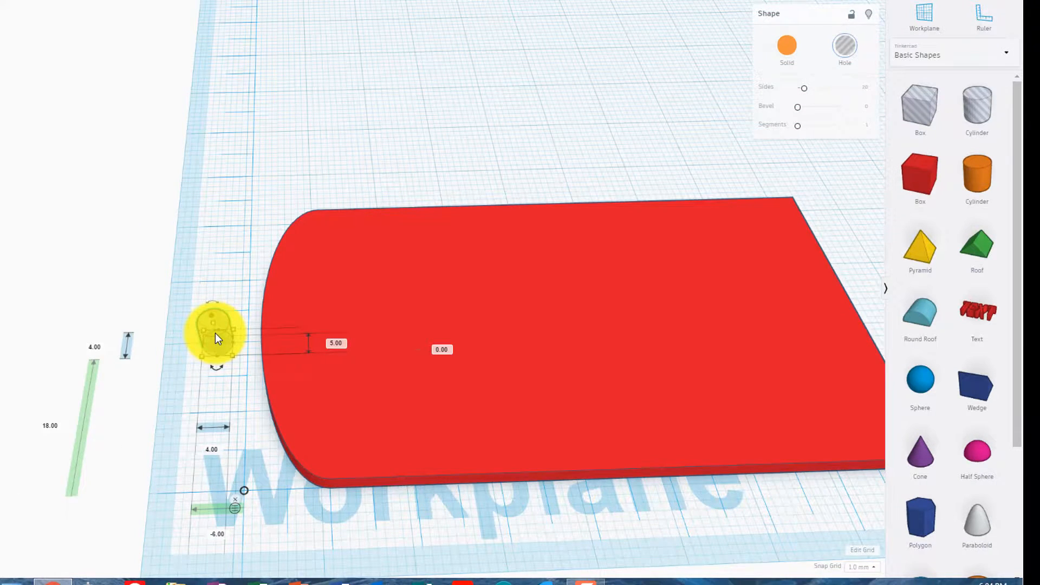
key("Right")
key("Right")
key("Right")
key("Right")
key("Right")
key("Right")
key("Right")
key("Right")
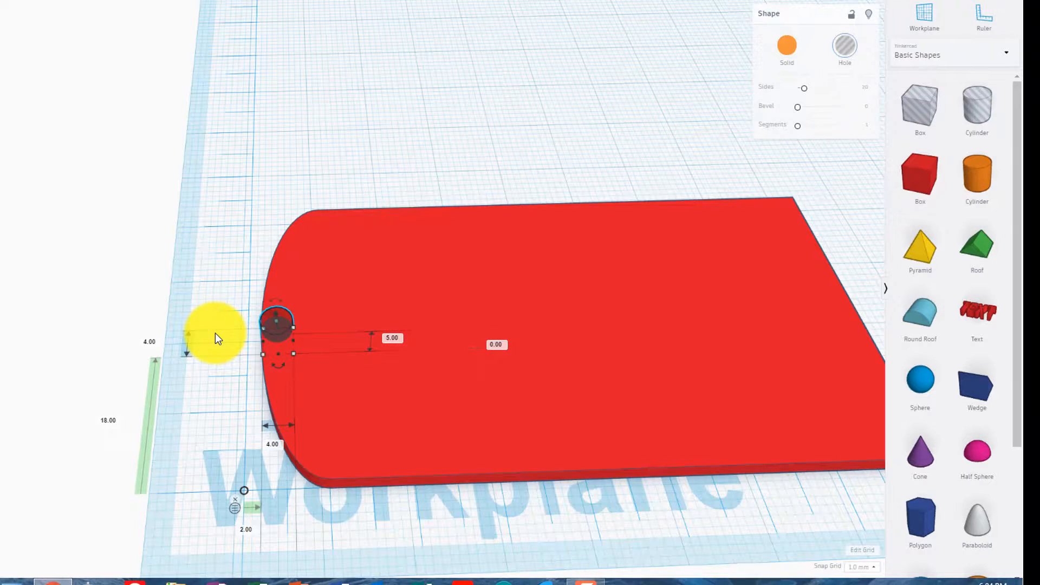
key("Right")
key("Right")
key("Right")
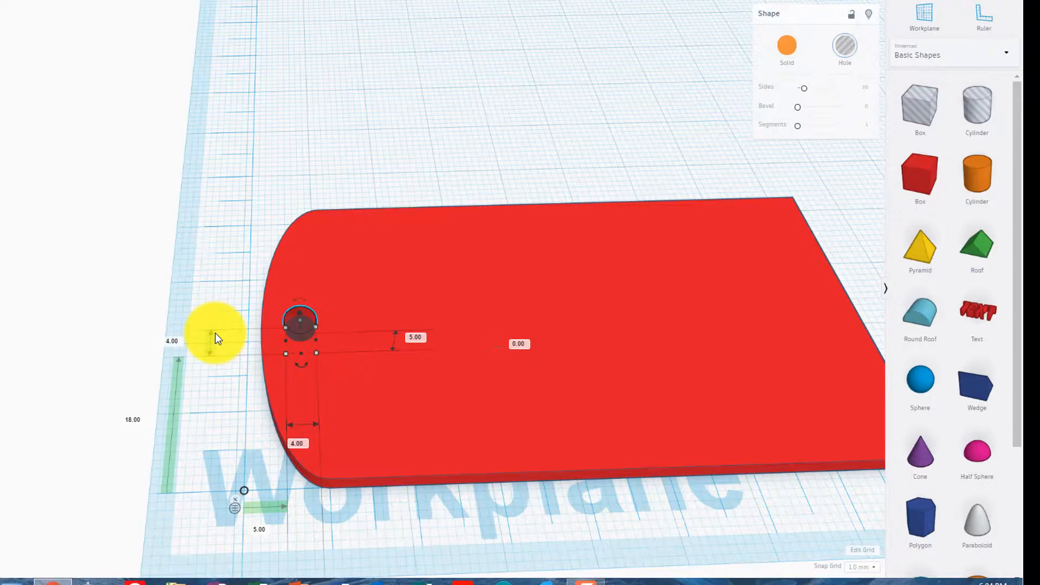
Set the grouped plate's lengthwise offset from the ruler origin to 0
left_click(392, 419)
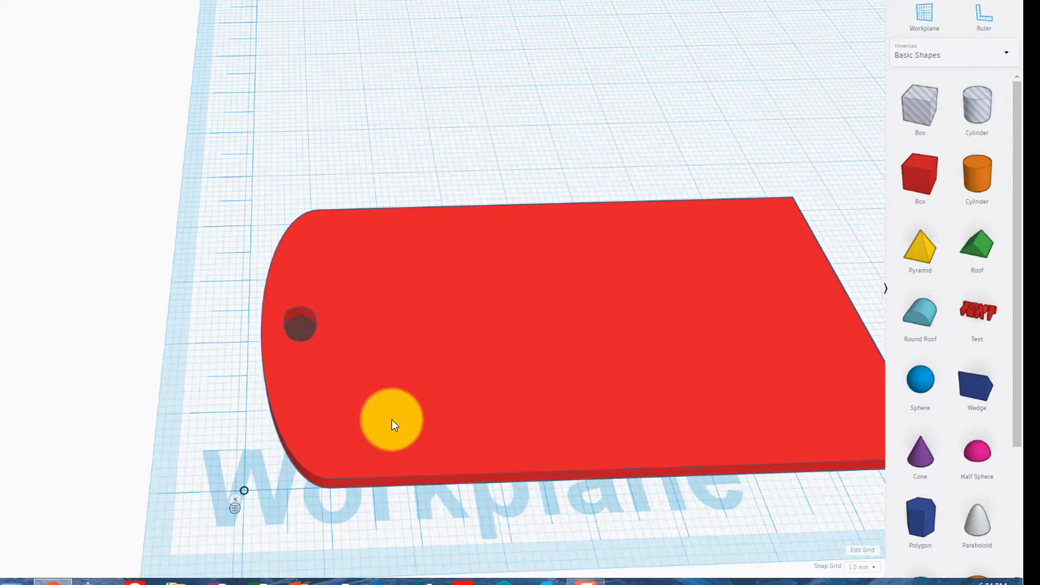
scroll(392, 420, "down", 2)
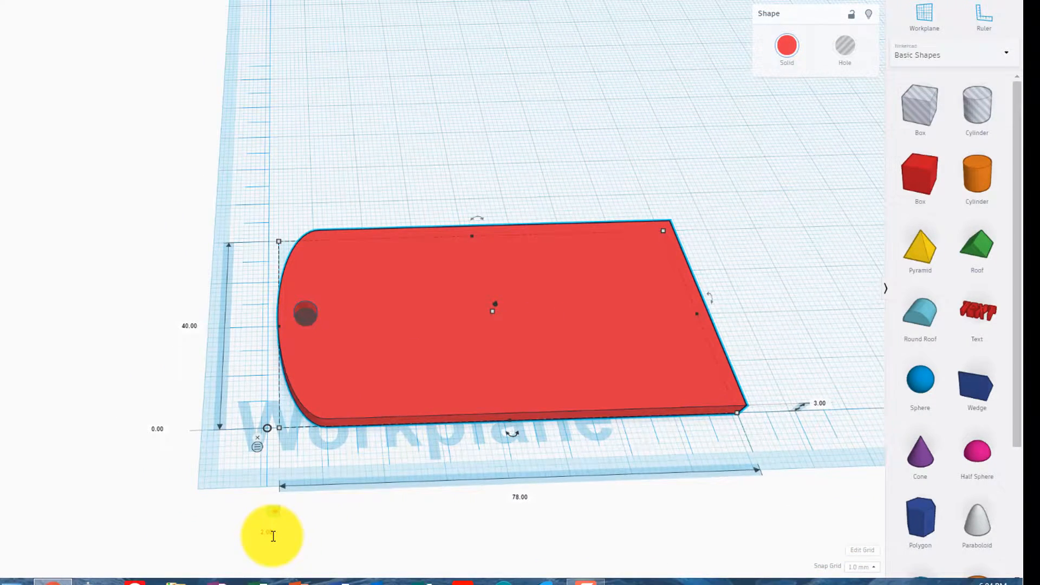
left_click(274, 535)
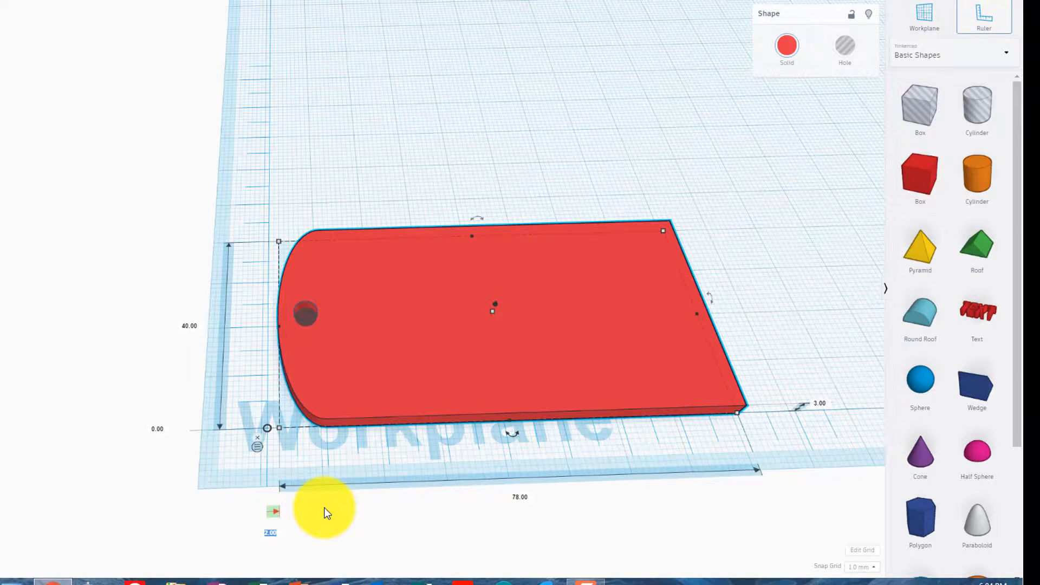
type("0")
key("Return")
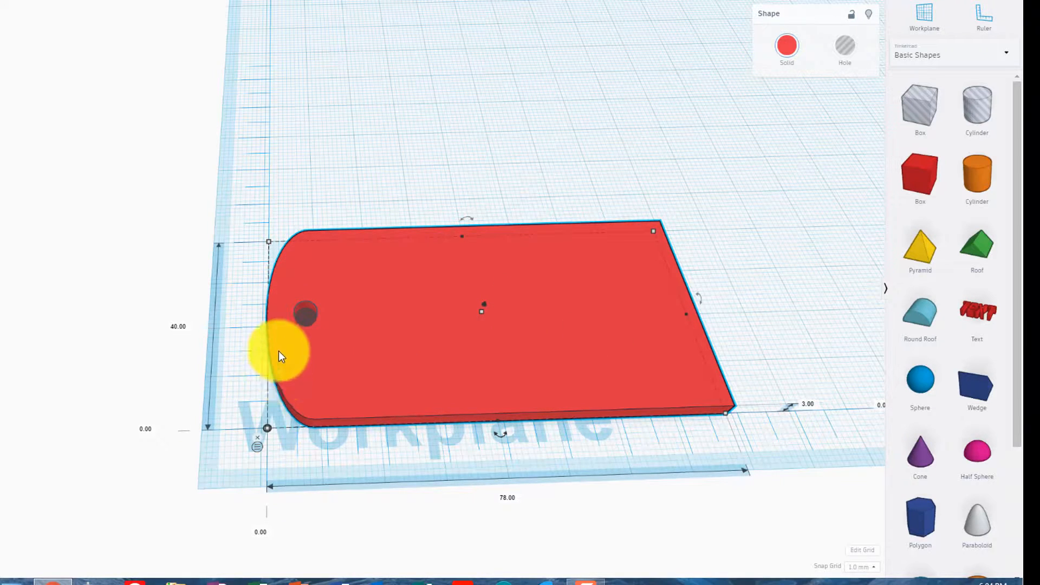
Set the hole cylinder's lengthwise offset from the ruler origin to 3 mm, bringing it closer to the rounded end
left_click(301, 311)
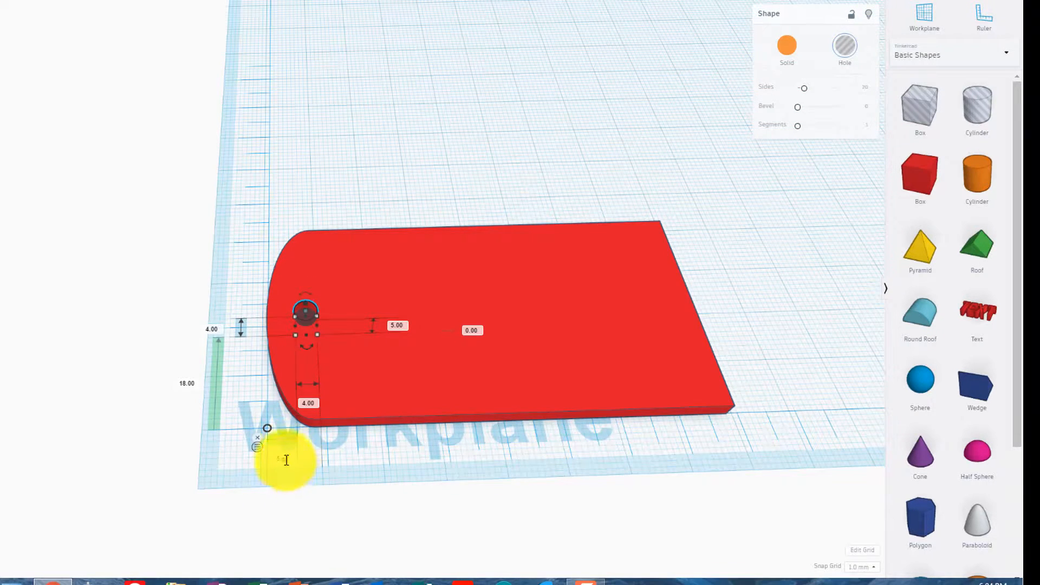
scroll(286, 459, "up", 4)
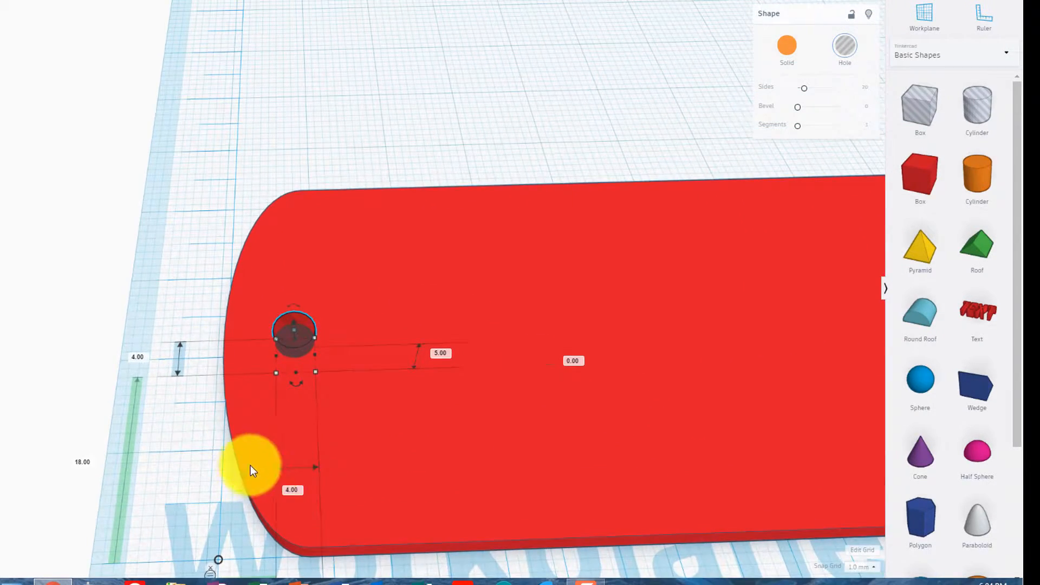
middle_click_drag(122, 444, 165, 367)
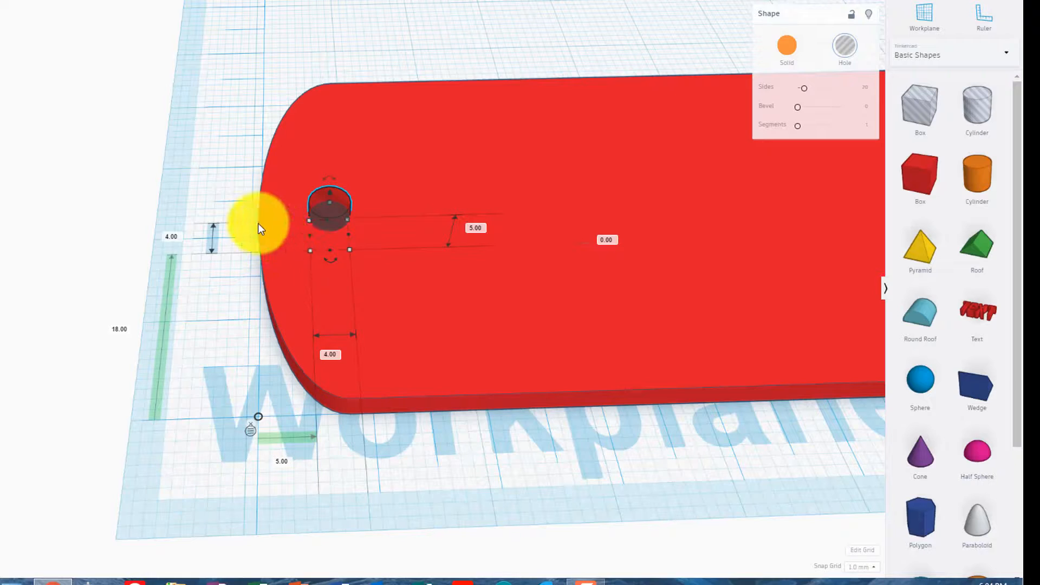
left_click(281, 461)
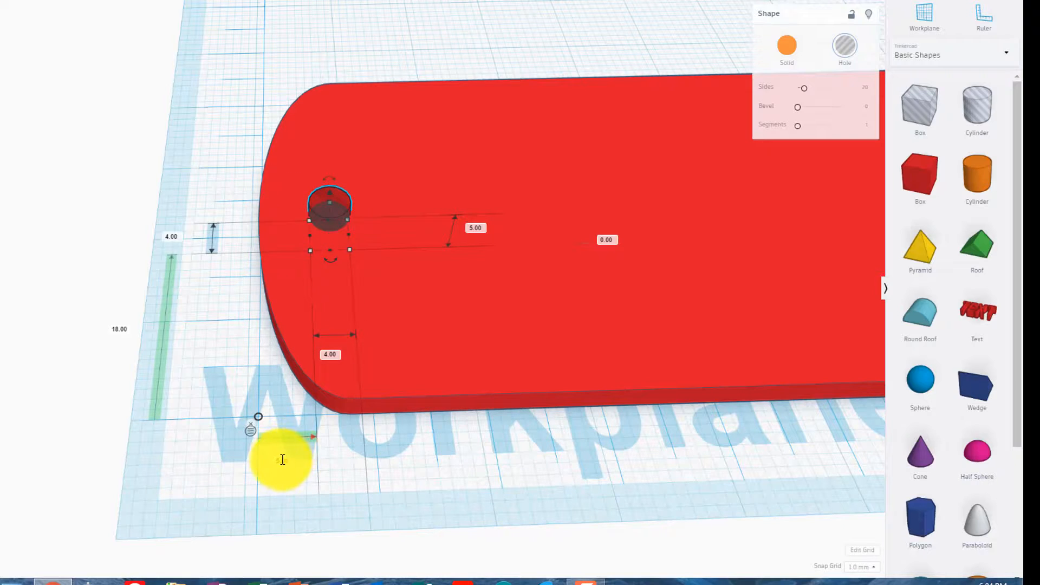
type("3")
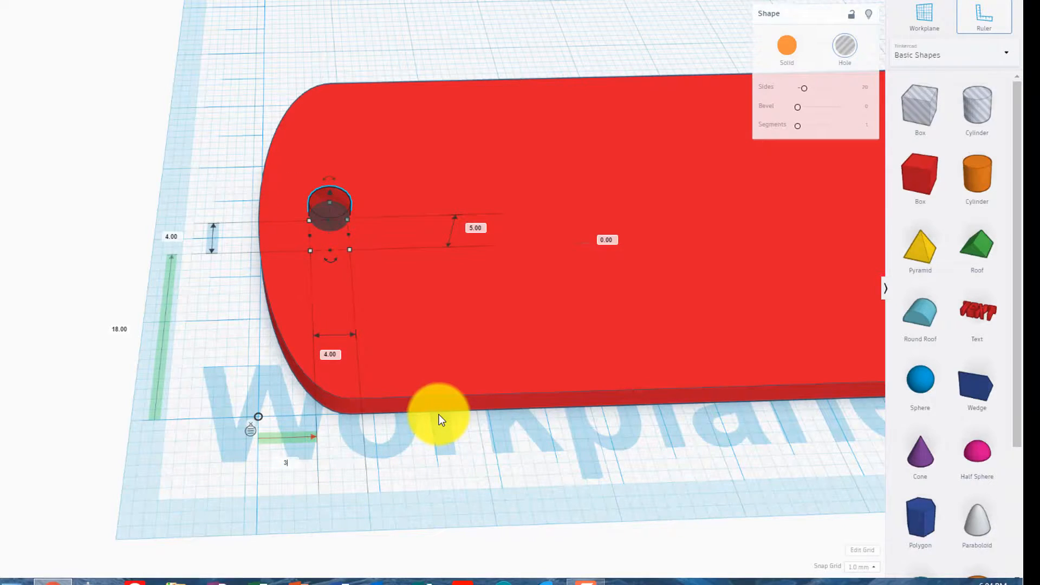
key("Return")
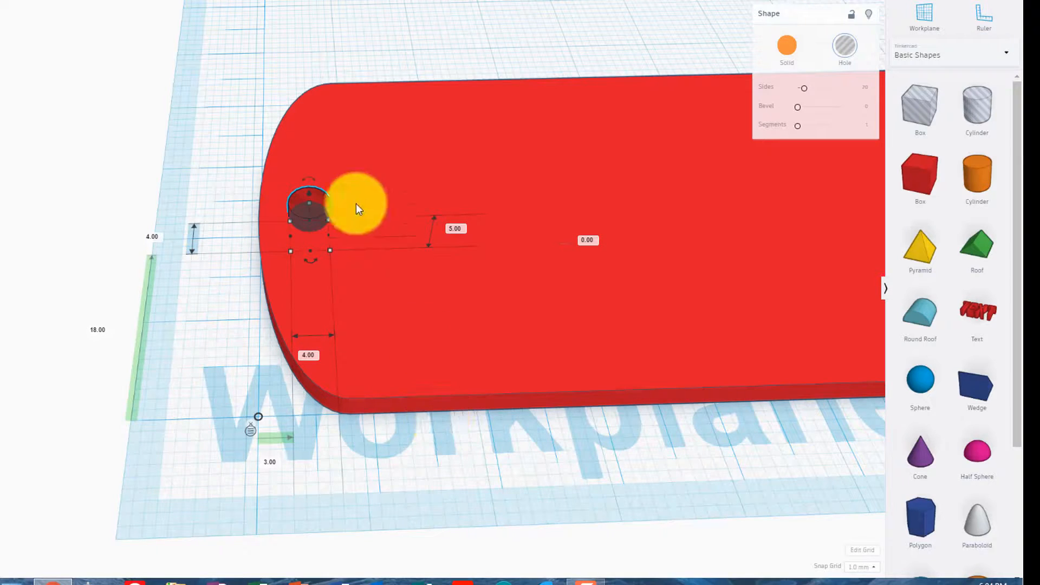
left_click(208, 135)
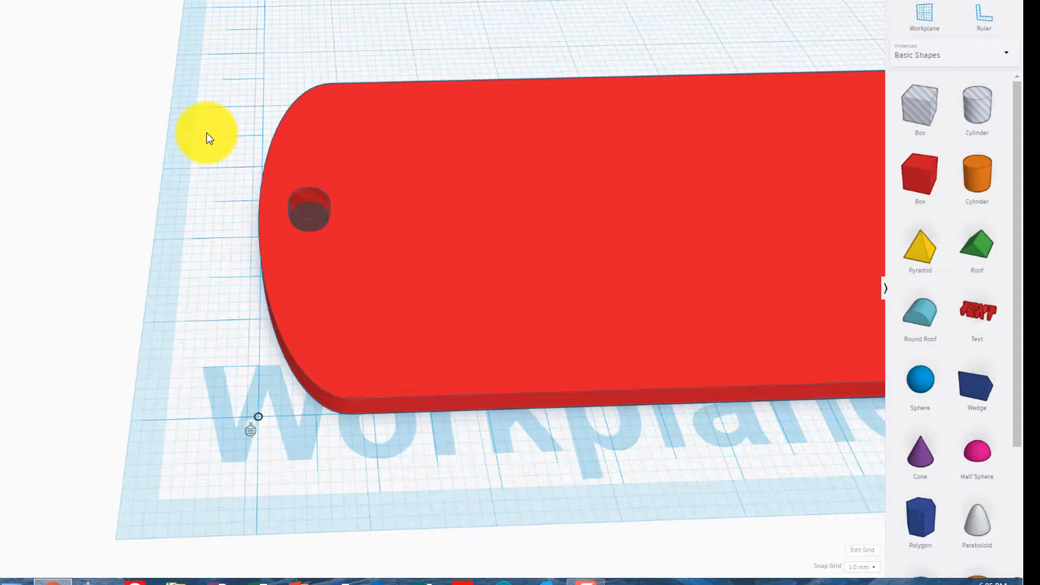
Select the plate and the hole cylinder together and group them to cut the hole through the rounded end
right_click_drag(188, 223, 165, 347)
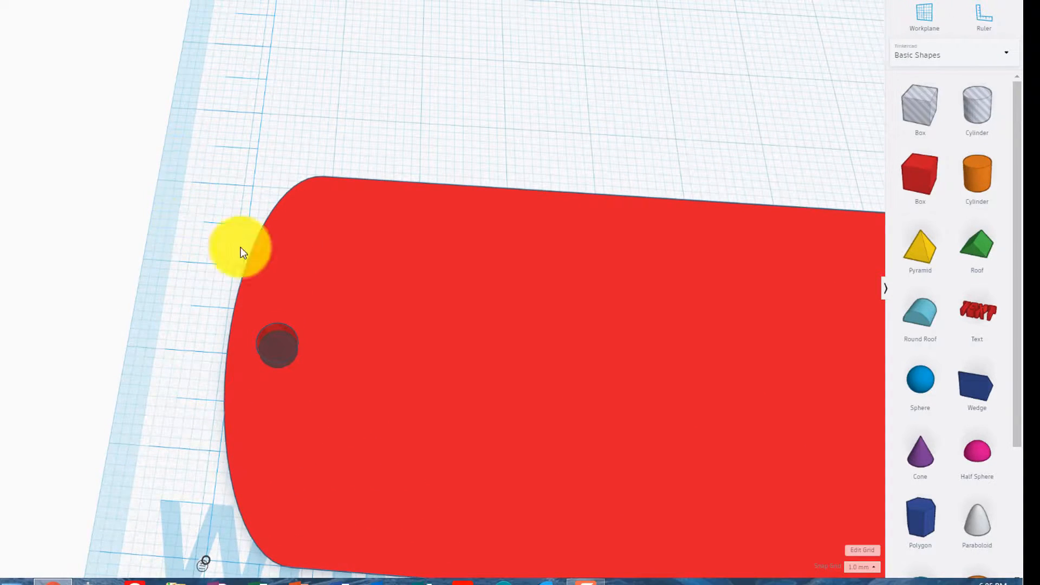
left_click_drag(241, 253, 565, 428)
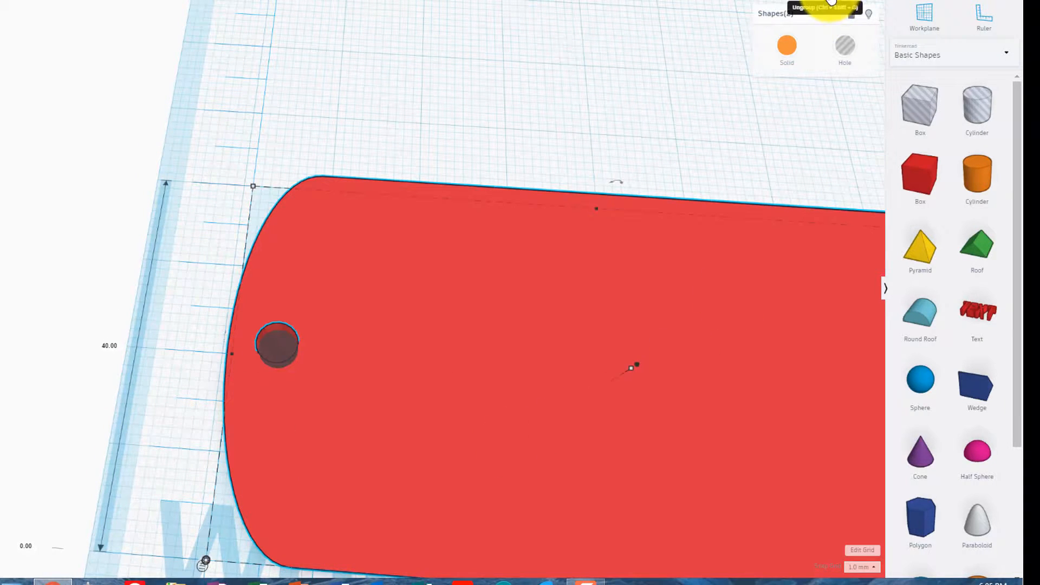
left_click(801, 5)
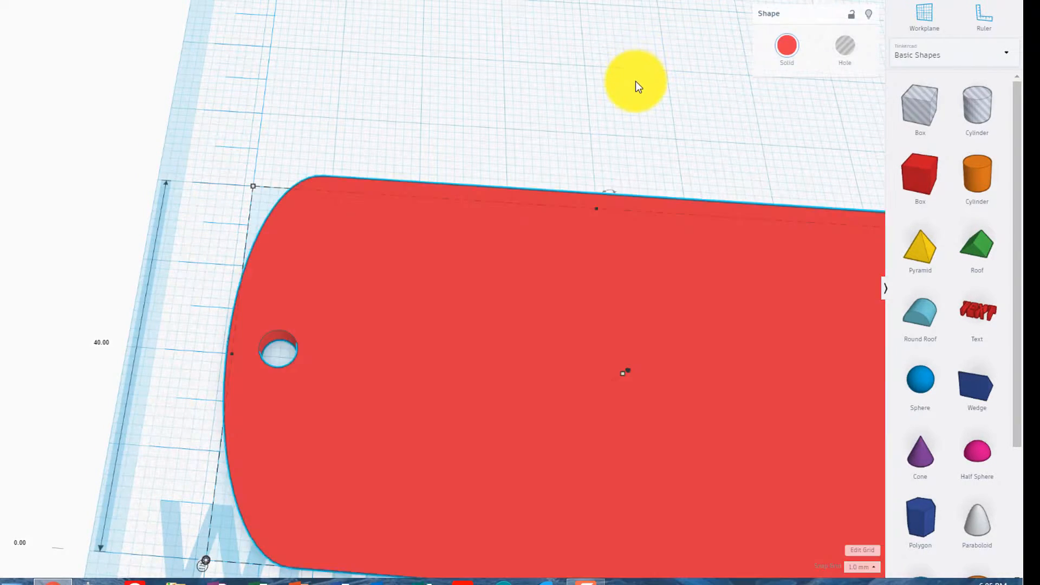
Change the grouped tag's solid colour to bright yellow and deselect it
scroll(636, 80, "down", 5)
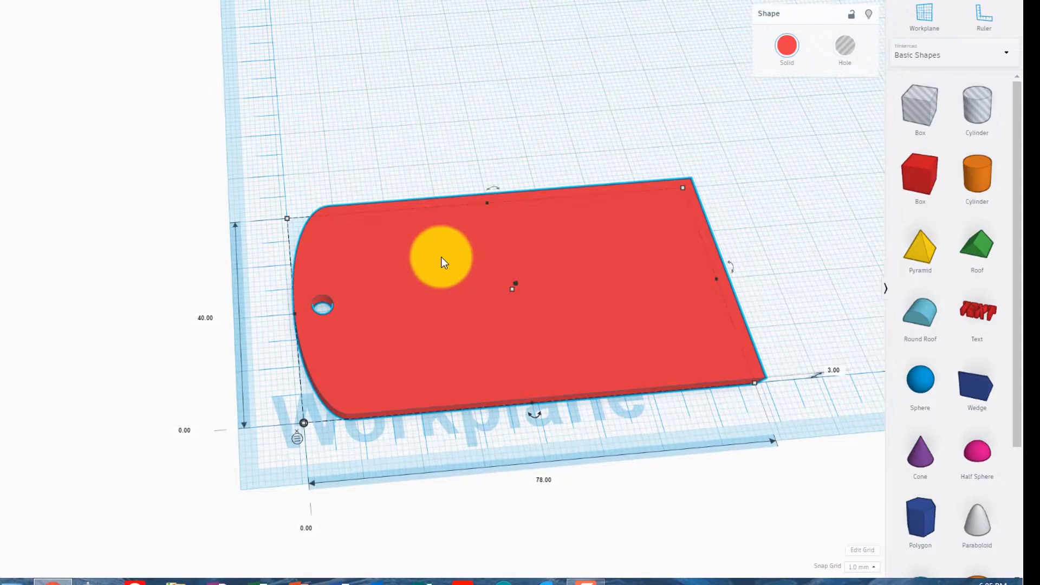
left_click(787, 46)
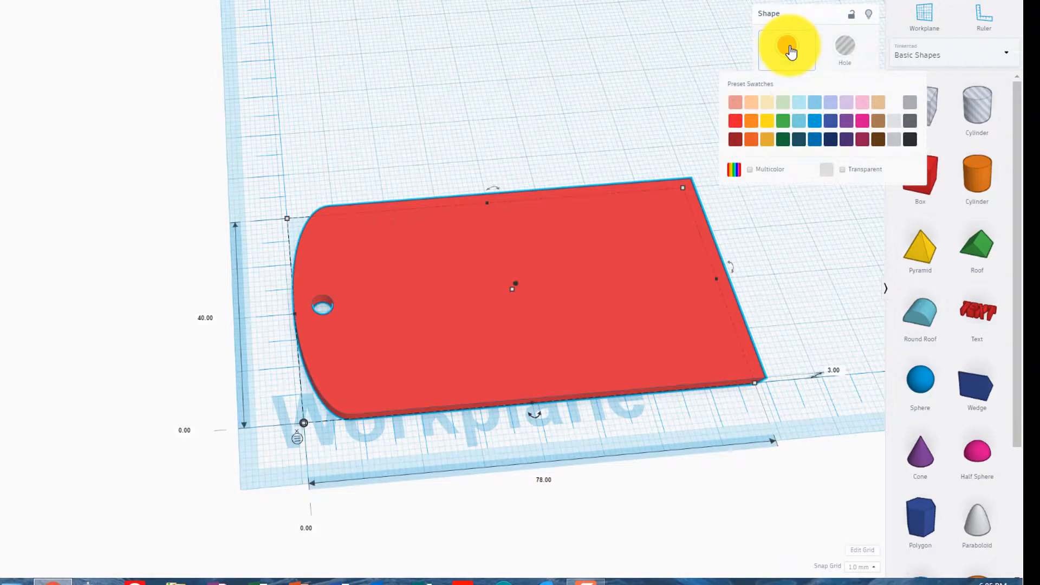
left_click(765, 119)
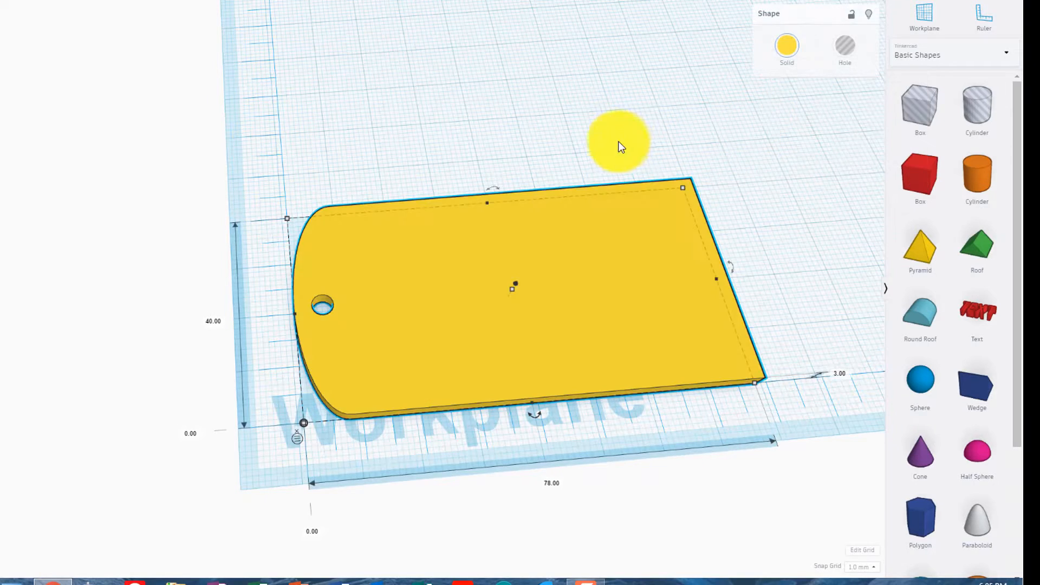
left_click(601, 130)
Place a text shape on the workplane beyond the tag's long edge, about 21 mm lengthwise and 47 mm crosswise from the ruler origin
right_click_drag(602, 131, 581, 122)
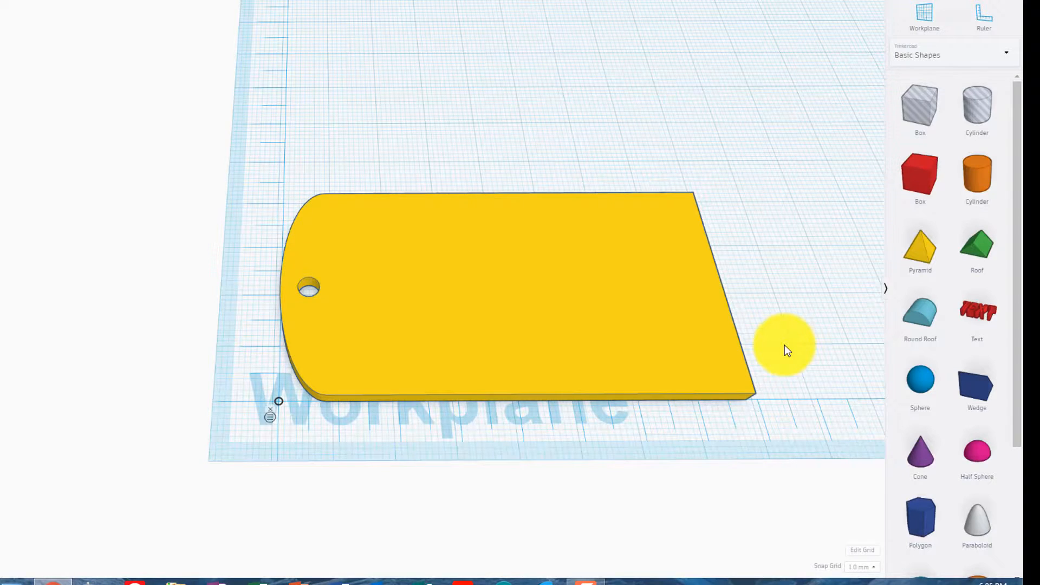
middle_click_drag(776, 297, 638, 238)
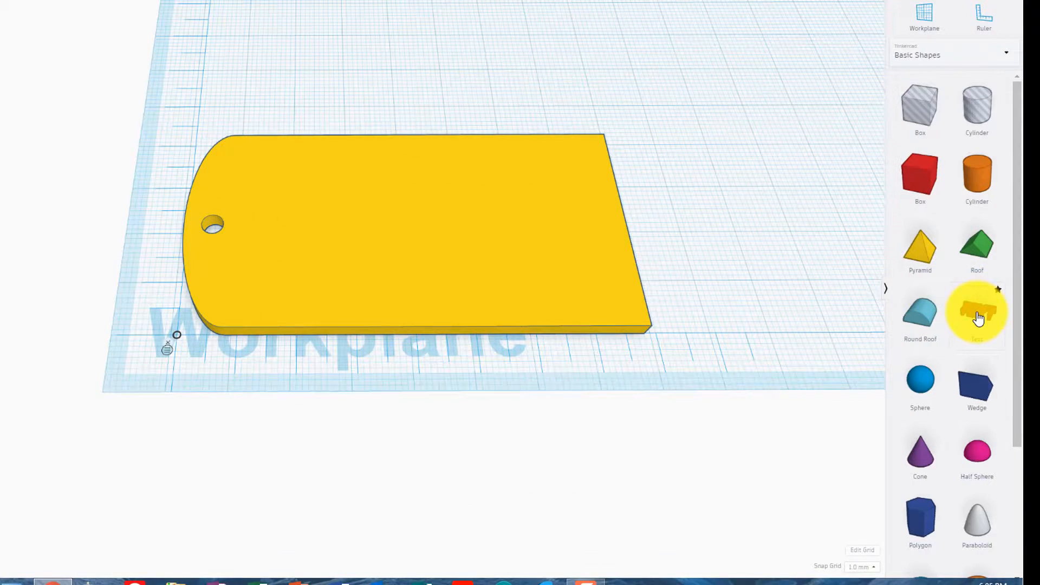
left_click_drag(965, 326, 488, 81)
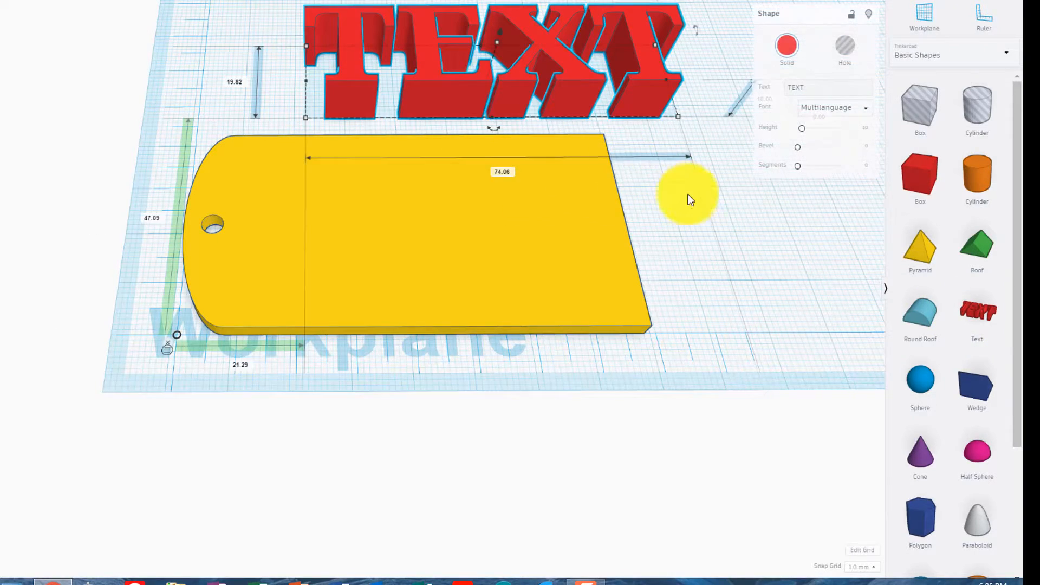
Replace the default wording of the text shape with the person's first name, keeping the Multilanguage font
middle_click_drag(722, 238, 581, 270)
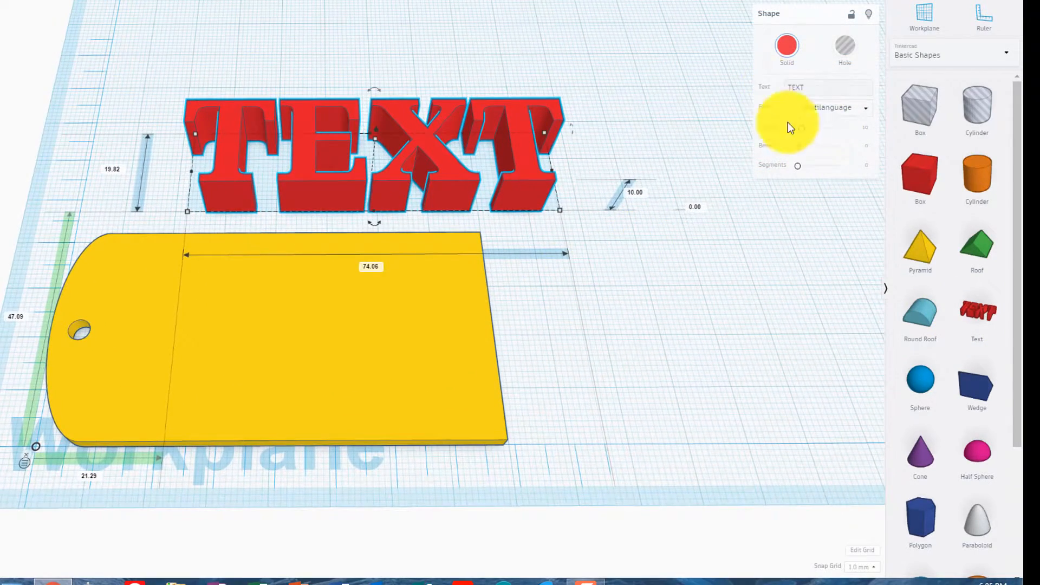
left_click(817, 88)
key("BackSpace")
key("BackSpace")
key("BackSpace")
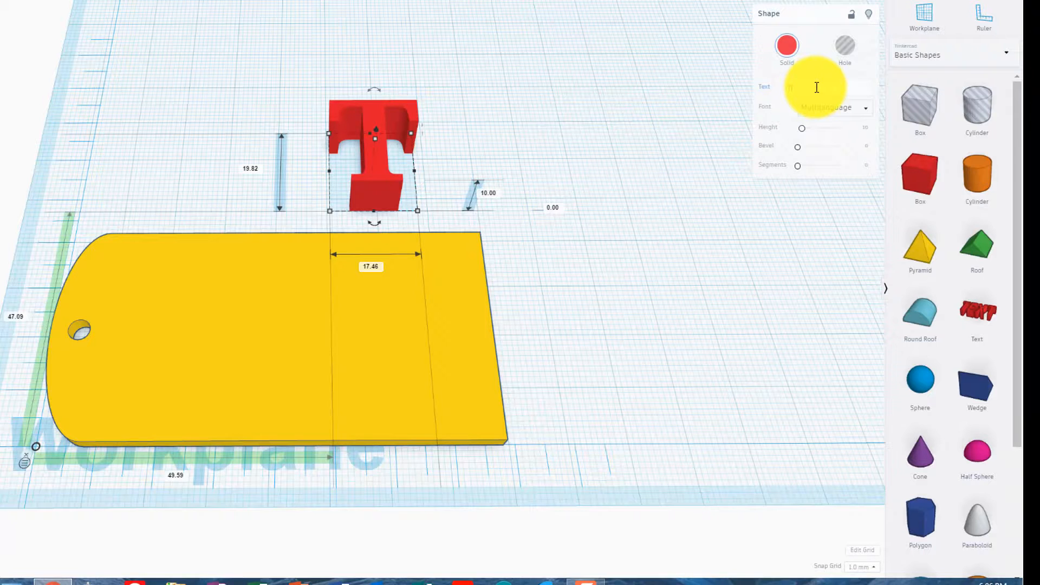
type("ony")
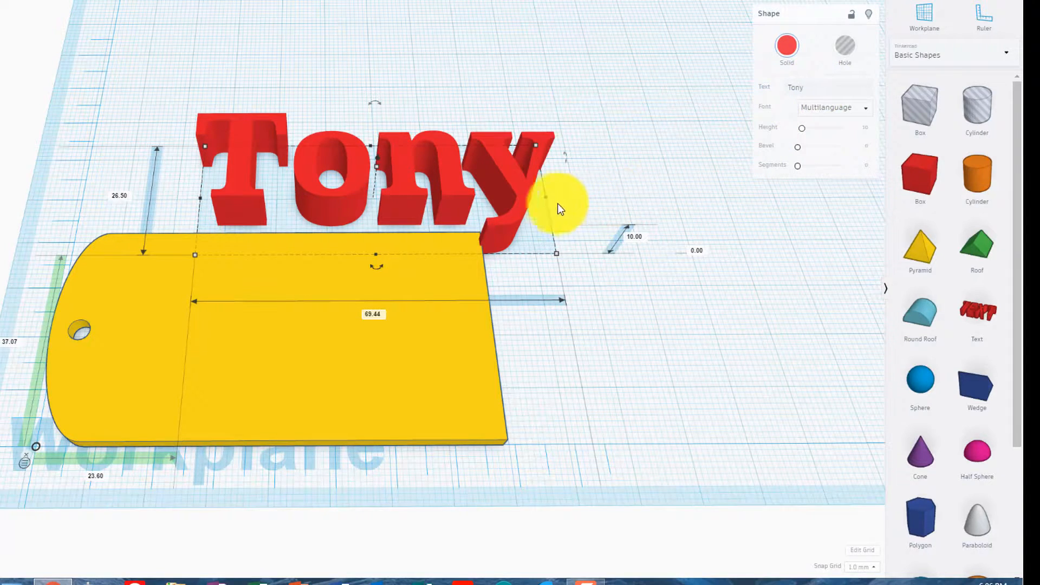
Stretch the name text lengthwise to about 80 mm, then select the yellow tag
left_click_drag(549, 201, 599, 191)
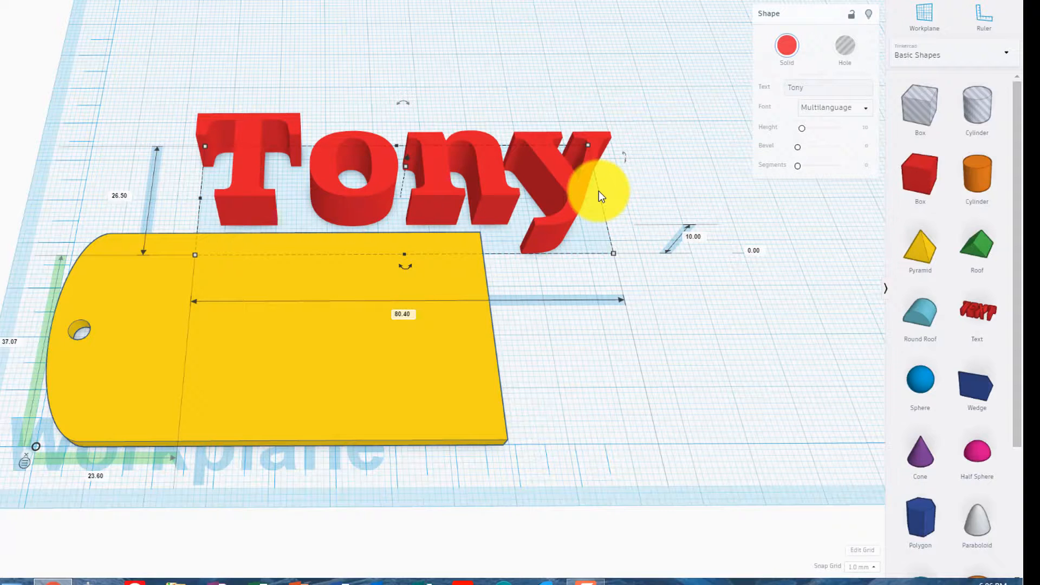
left_click(660, 330)
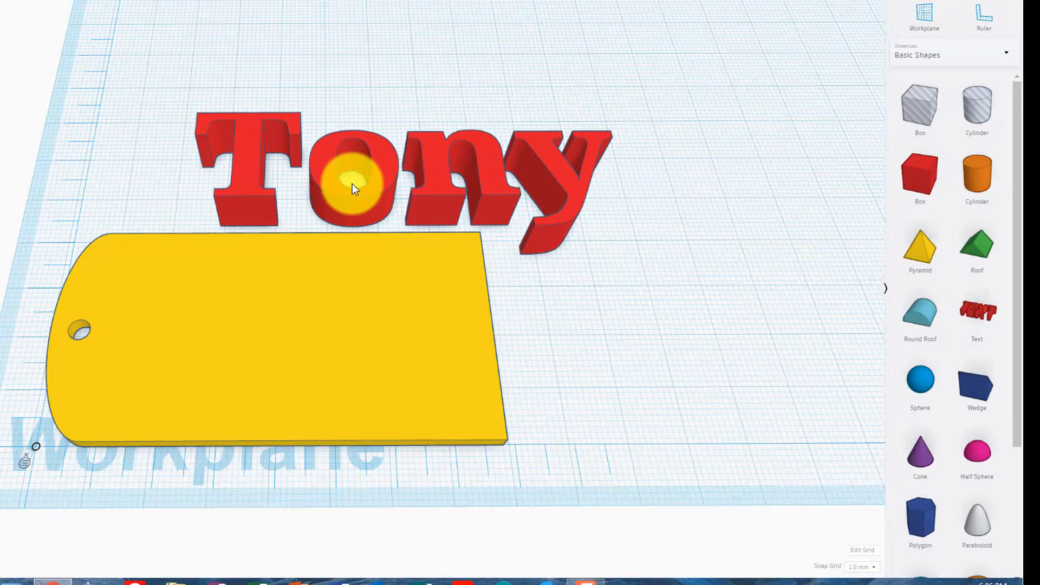
left_click(228, 335)
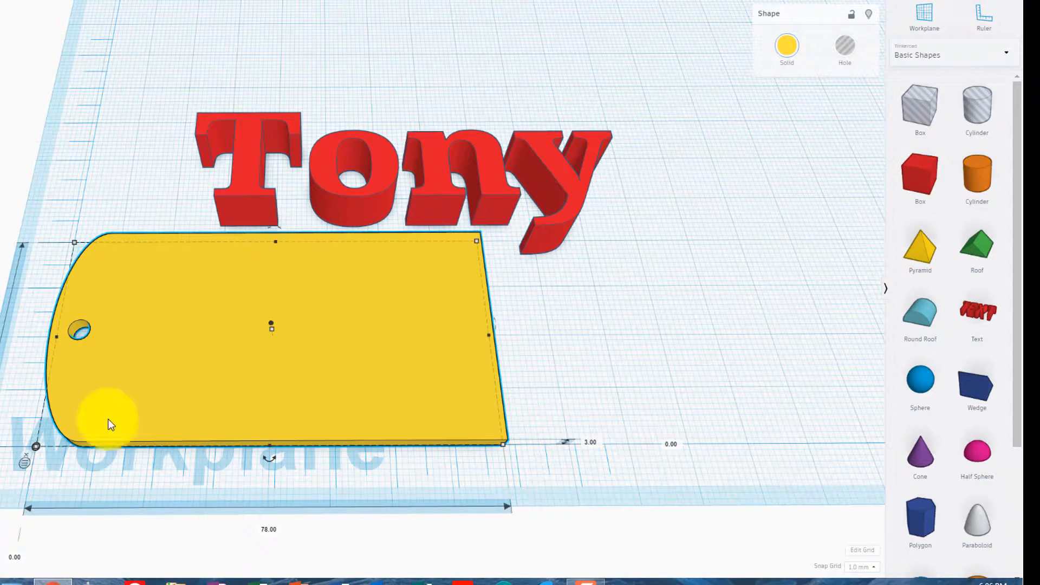